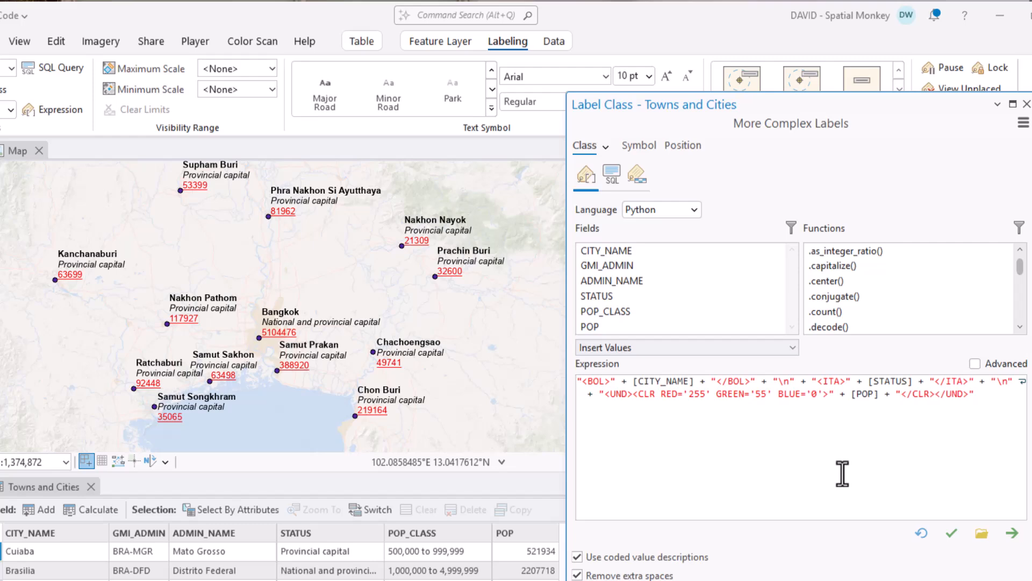
text(2)
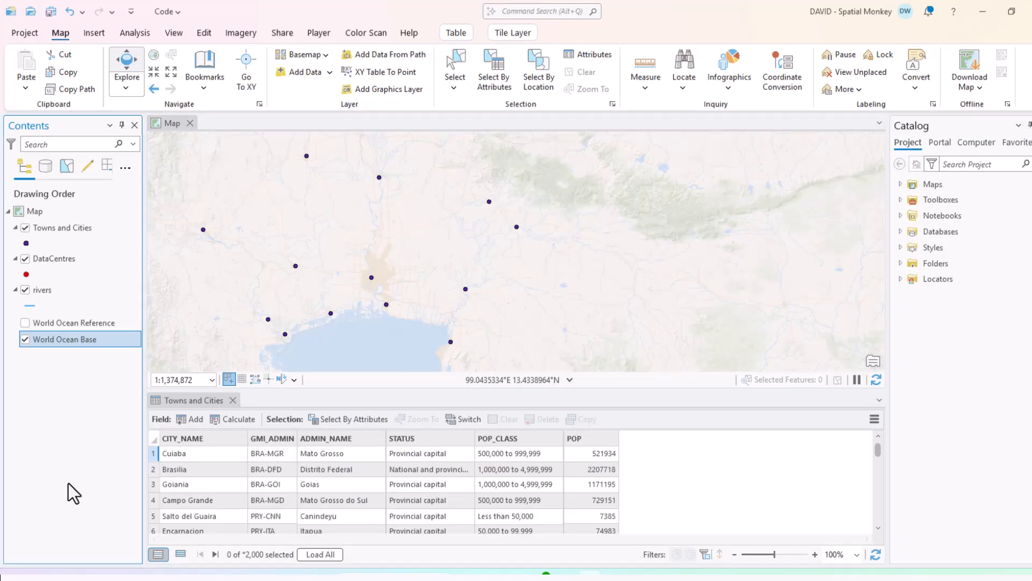
Step: Turn on labels for the Towns and Cities layer, keeping CITY_NAME as the label field
click(62, 231)
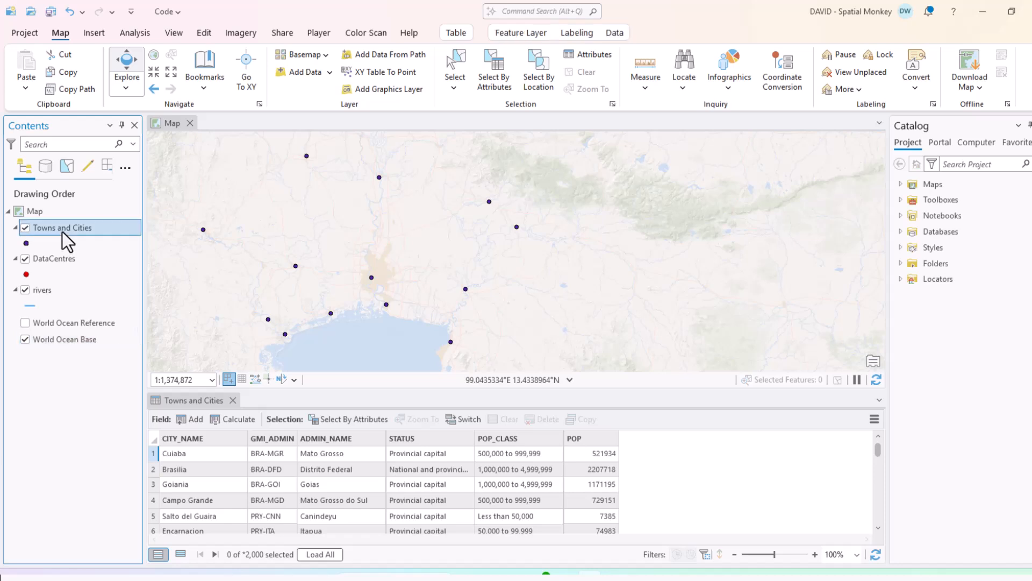
click(572, 35)
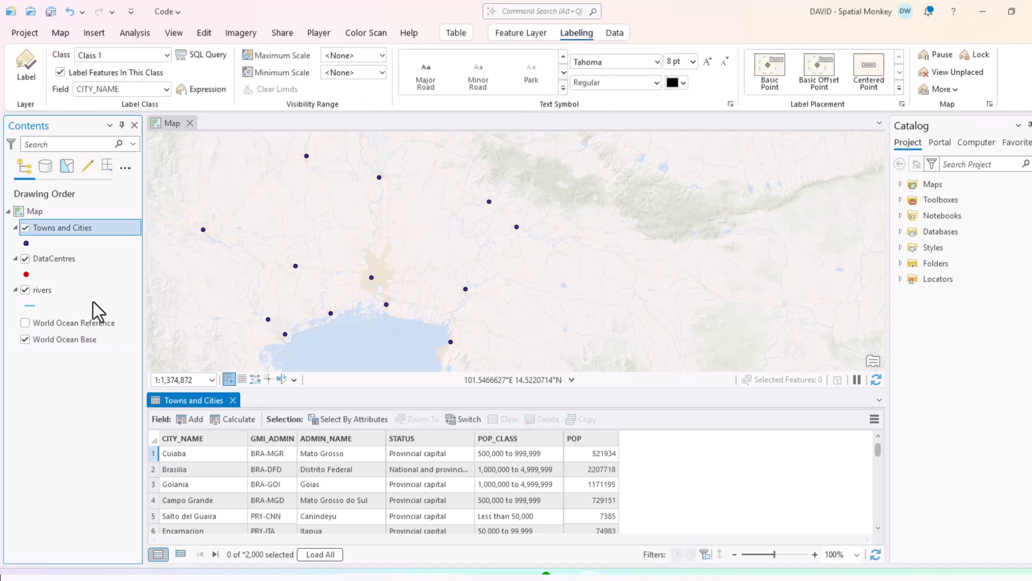
click(23, 80)
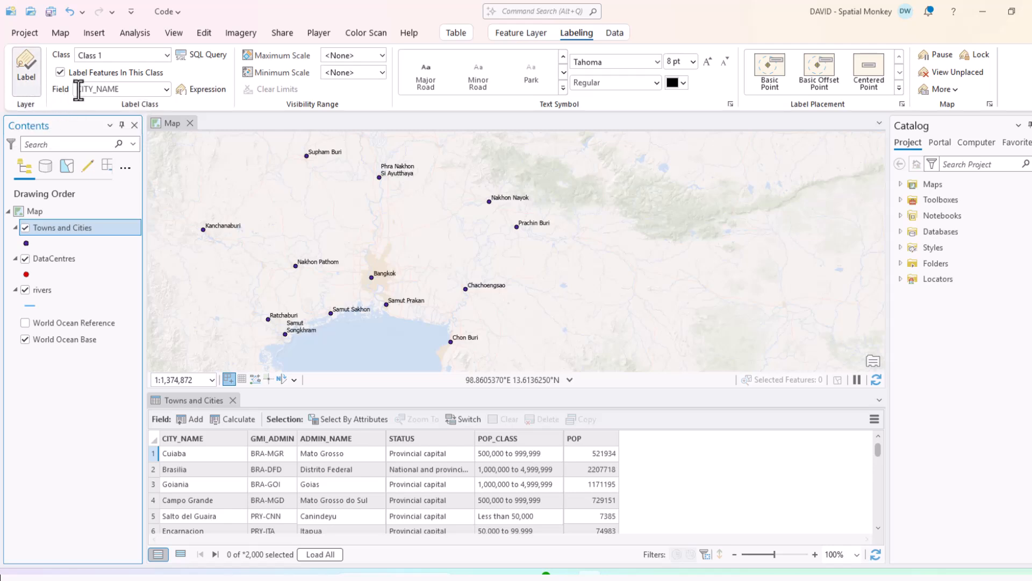
click(166, 88)
click(166, 88)
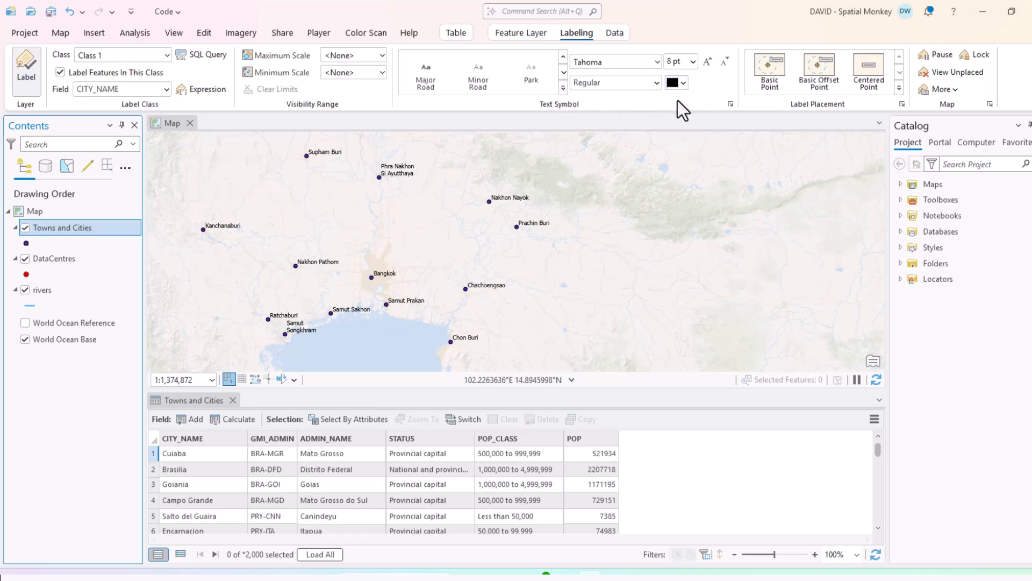
Step: Try red as the label text colour, restore black and keep the Regular font style
click(684, 82)
click(692, 153)
click(684, 82)
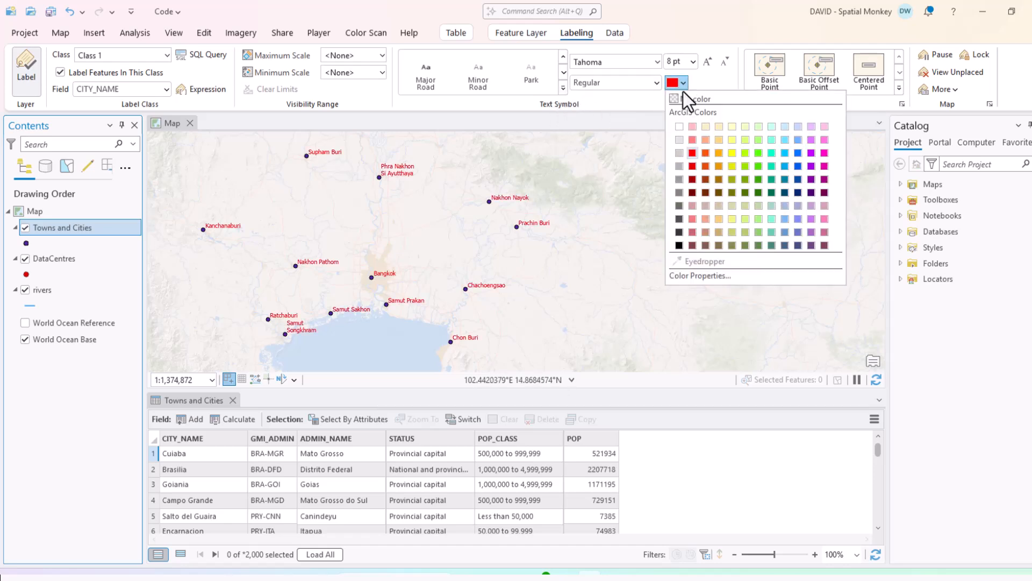
click(679, 245)
click(657, 84)
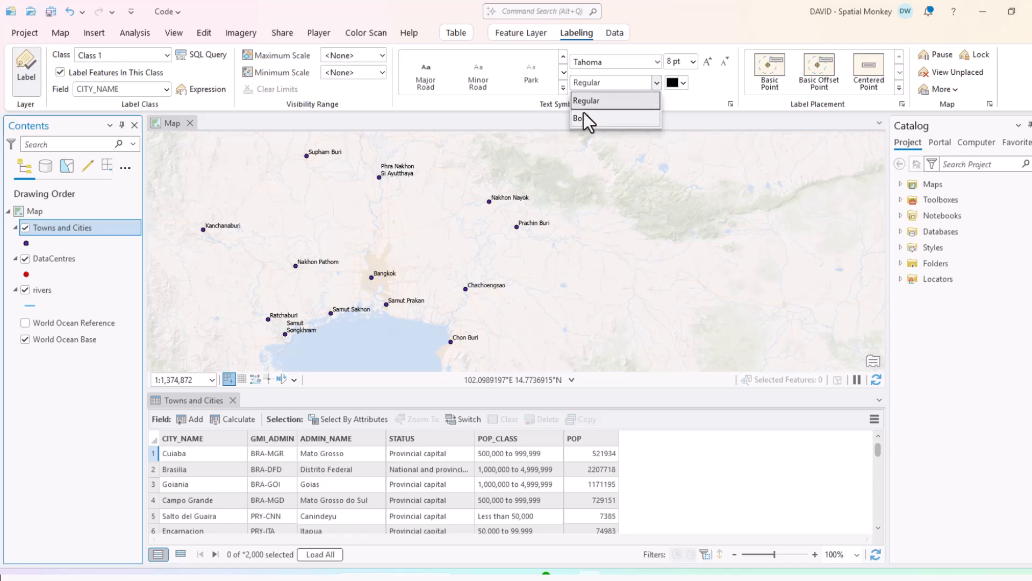
click(615, 104)
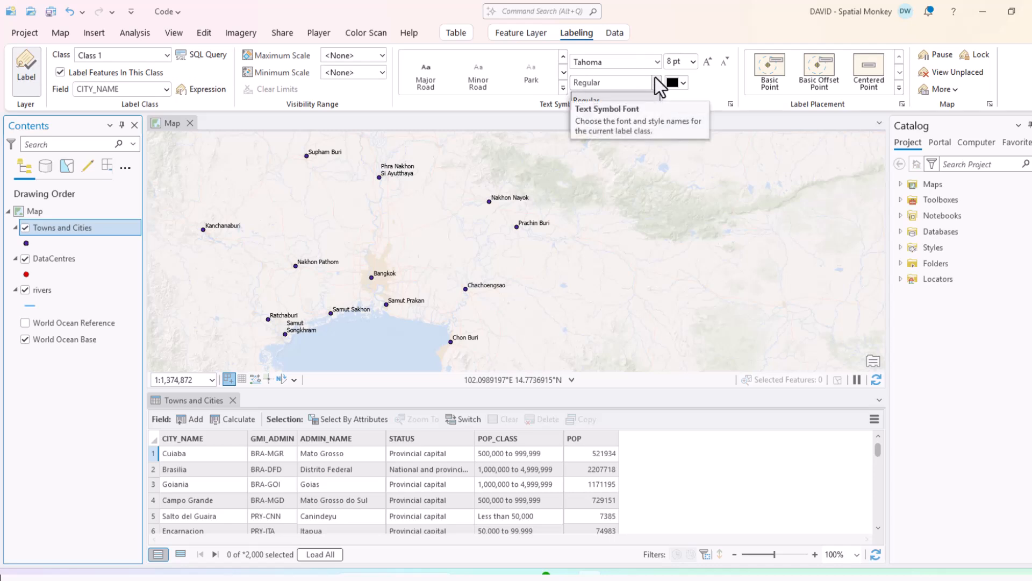
Step: Set the Class 1 label font to Arial at 11 pt
click(656, 61)
click(613, 148)
click(693, 62)
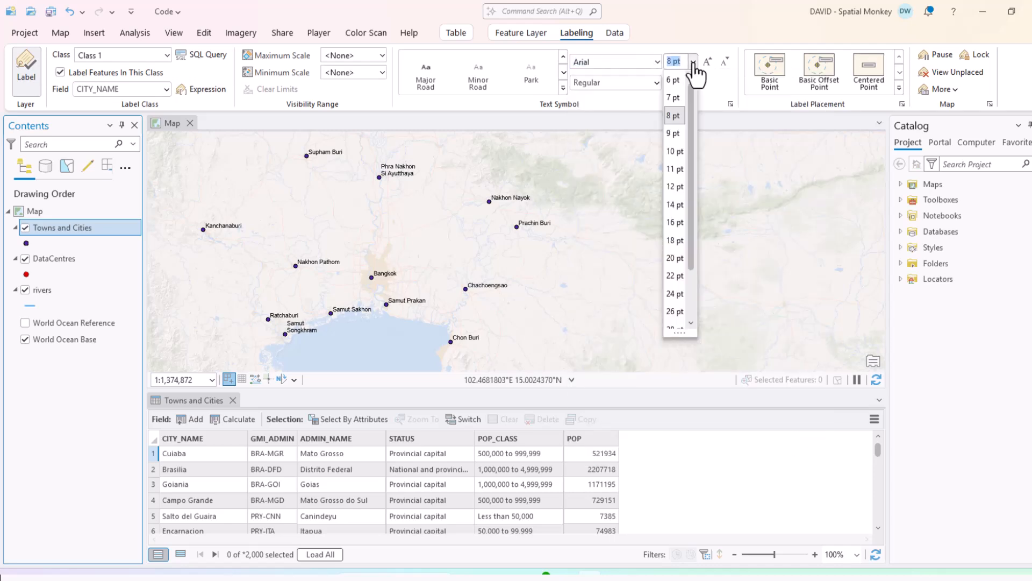
click(673, 171)
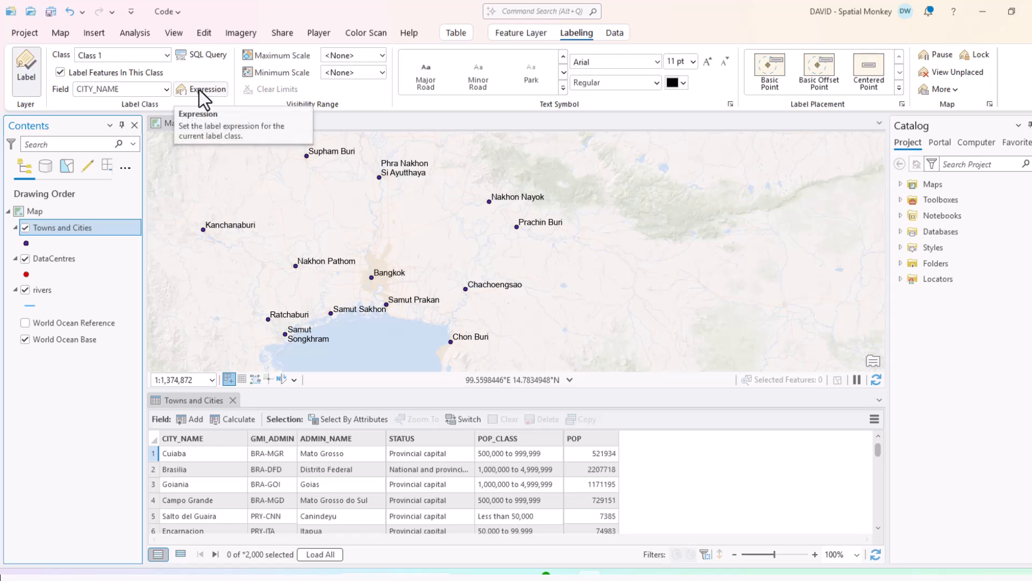
Step: Create a new label class named "More Complex Labels" for the Towns and Cities layer
click(167, 57)
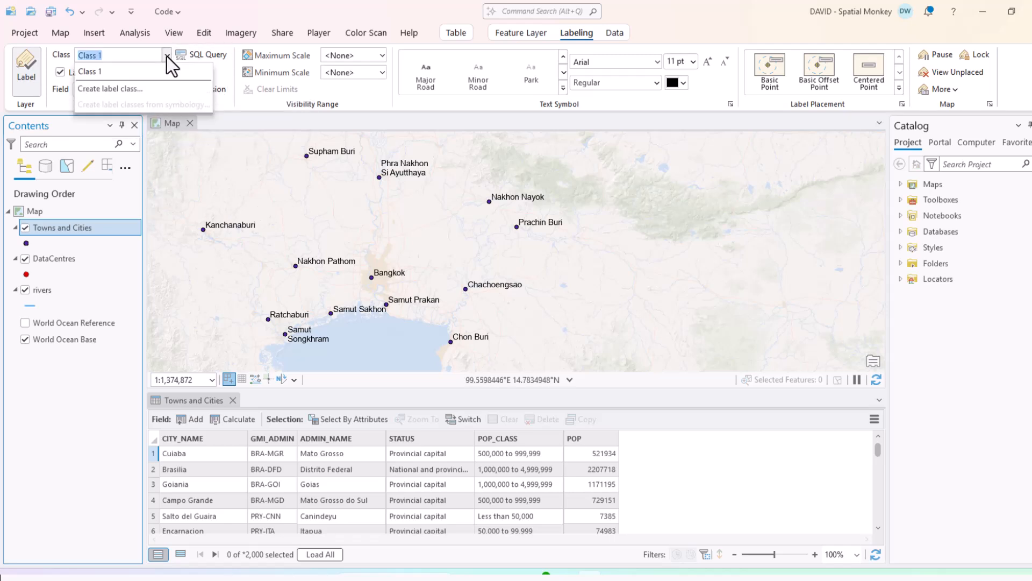
click(119, 92)
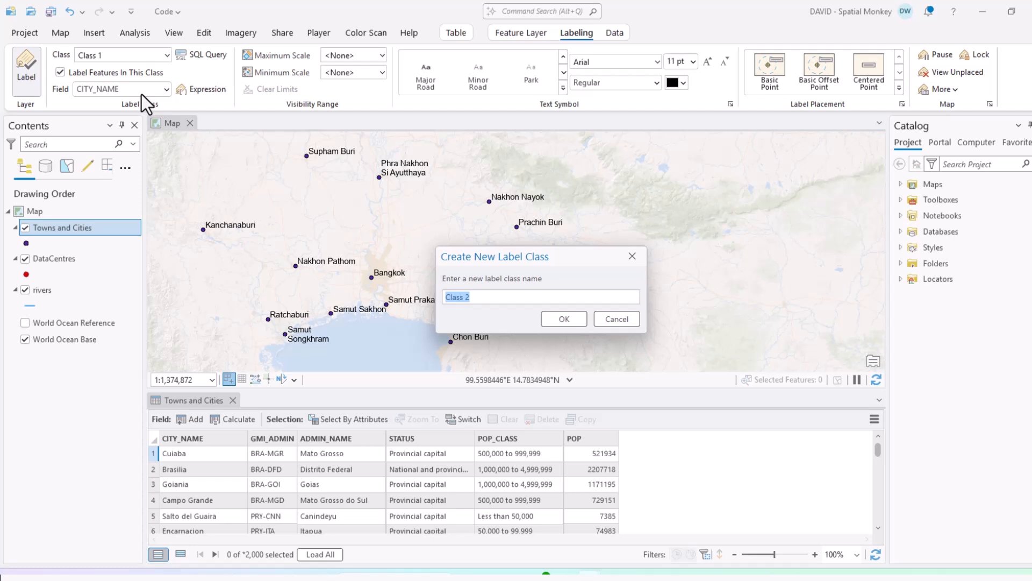
text(More Complex Labels)
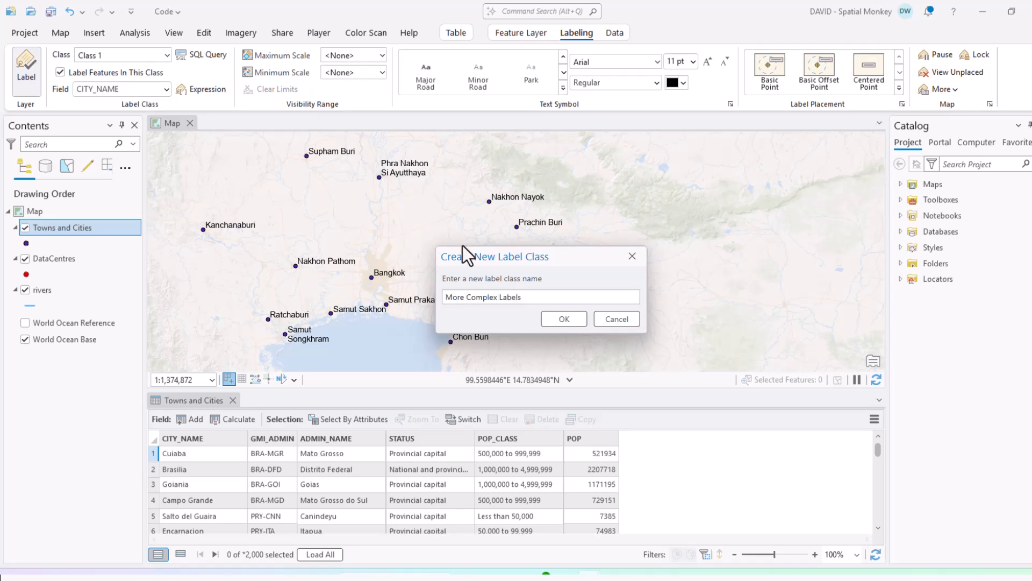
click(564, 319)
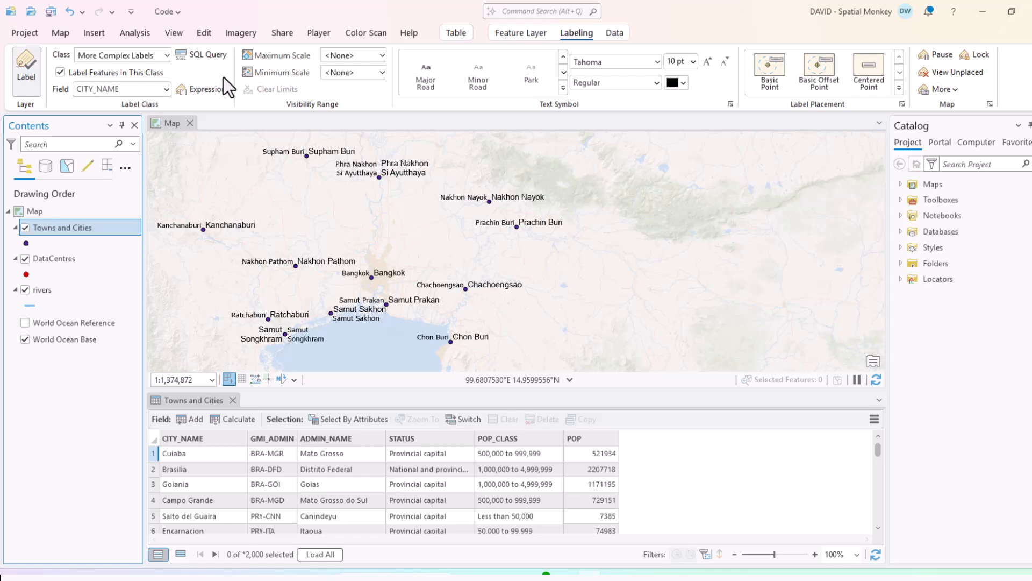
Step: Switch to the Class 1 label class and turn off labelling of features in it
click(168, 55)
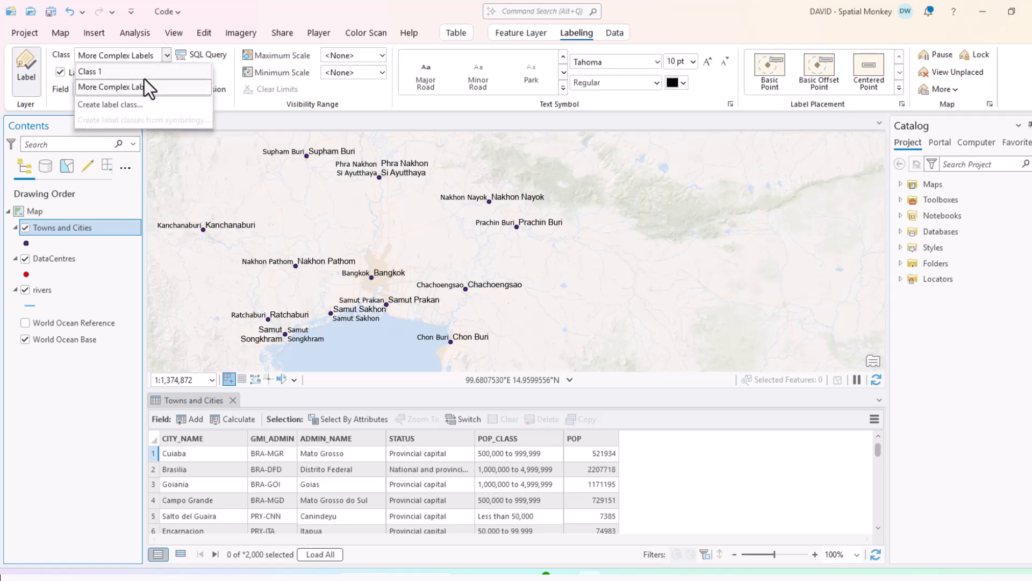
click(245, 11)
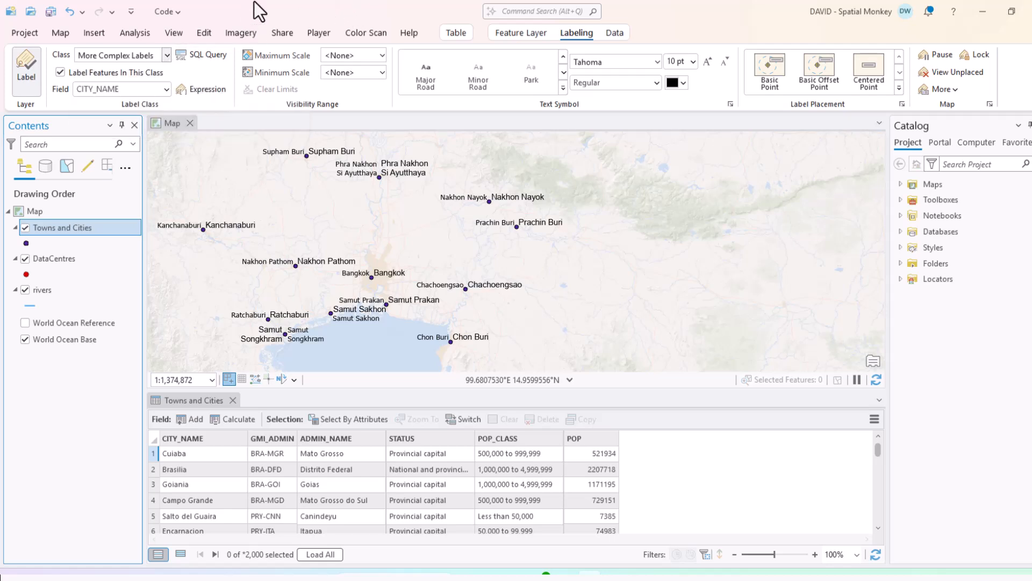
click(166, 56)
click(82, 72)
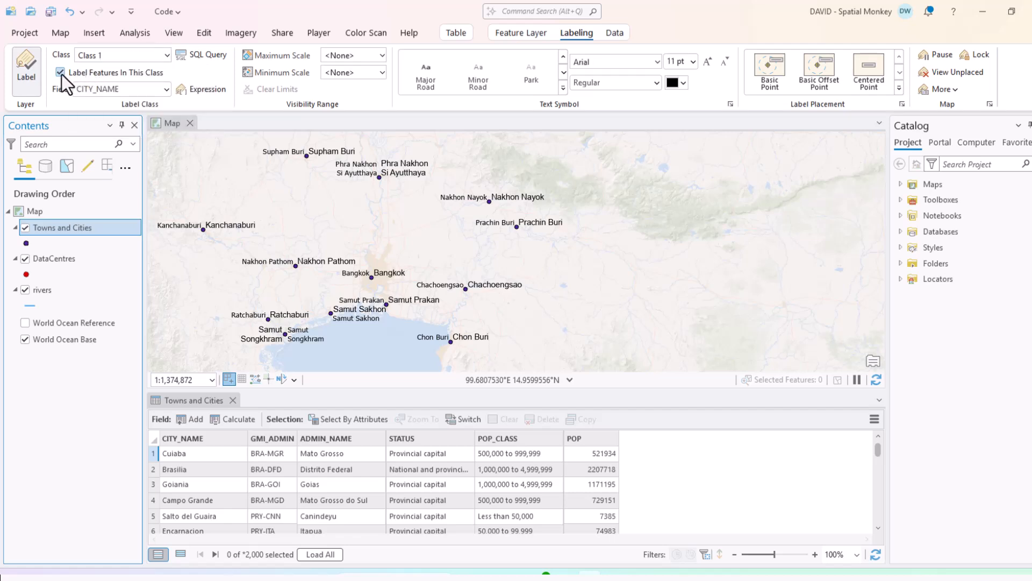
click(60, 73)
Step: Open the label expression of the More Complex Labels class and set its language to Python
click(165, 56)
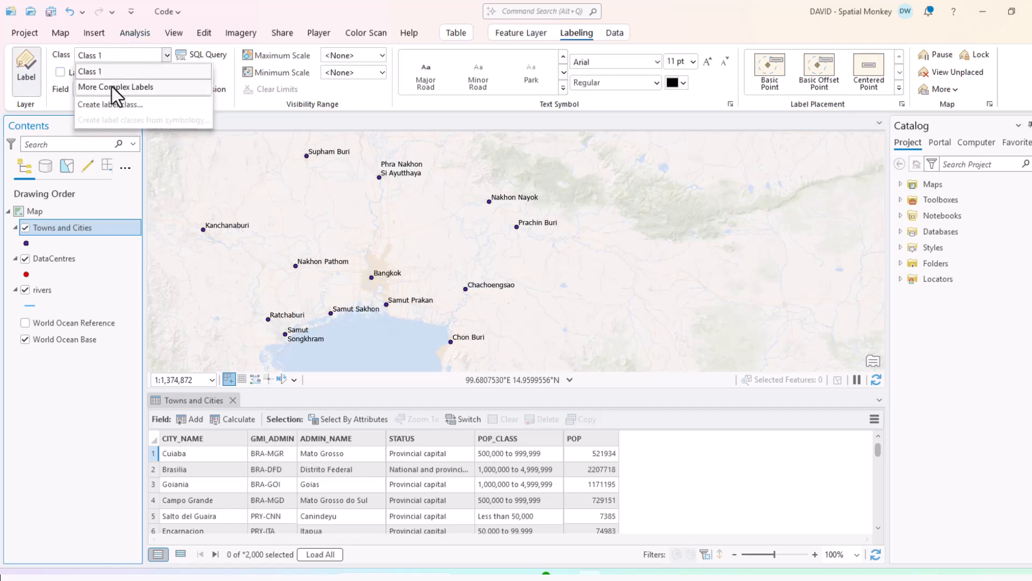
click(117, 87)
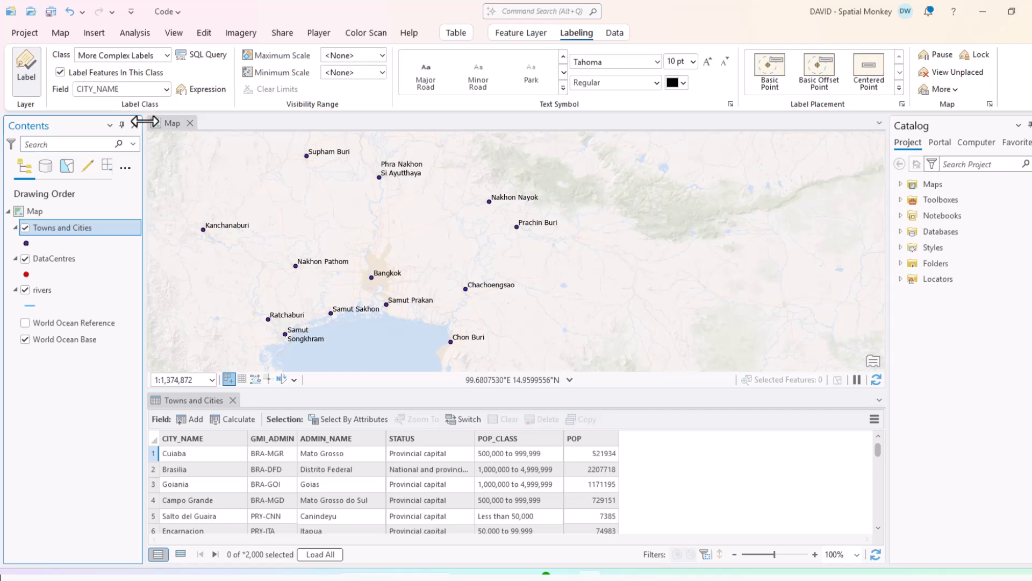
click(191, 89)
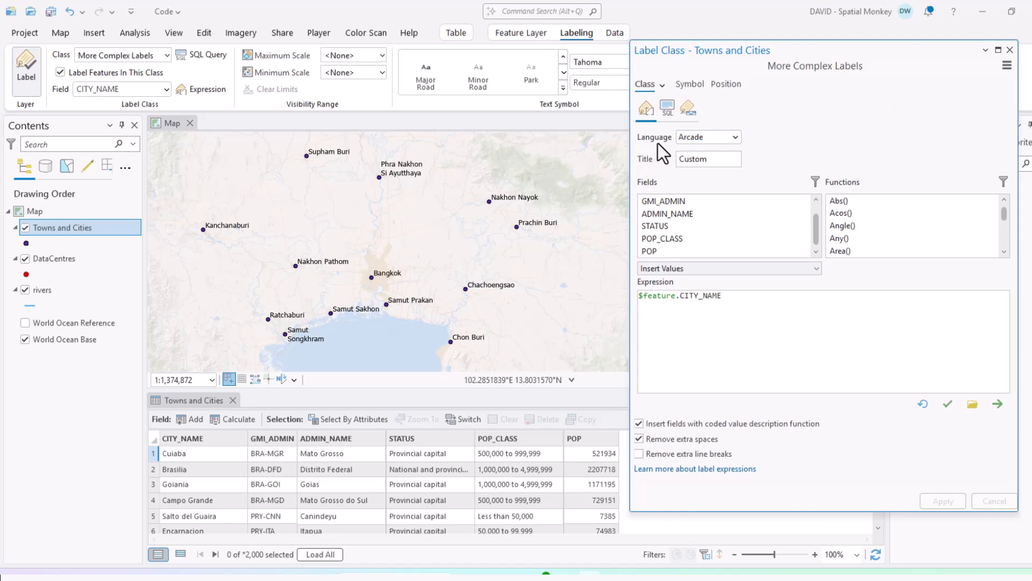
click(736, 138)
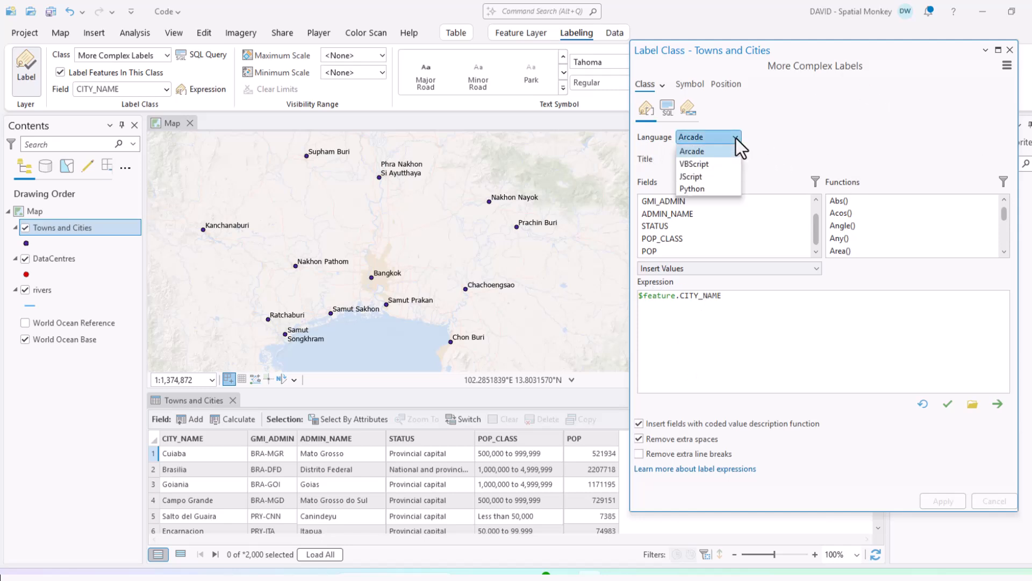
click(695, 189)
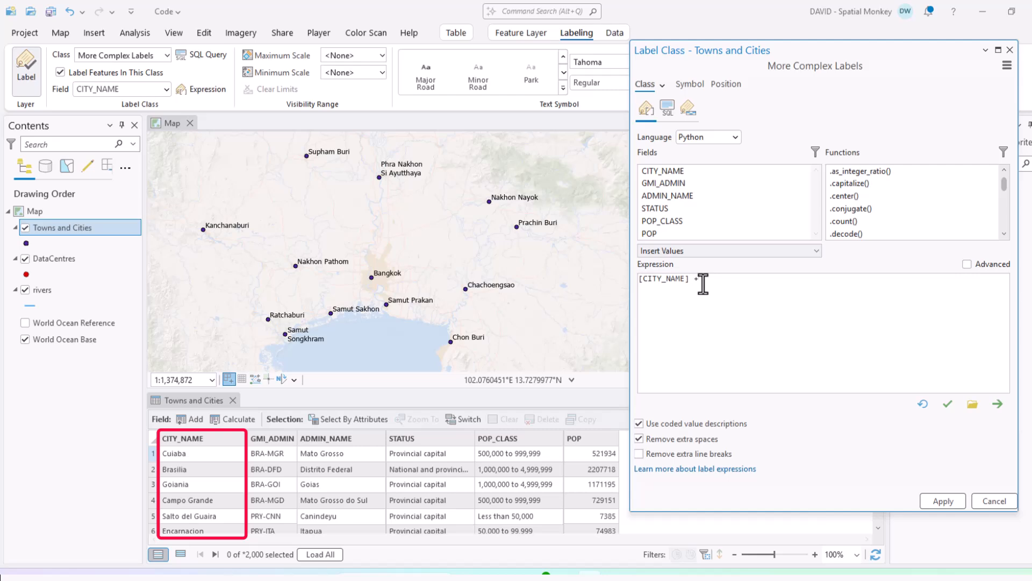
Step: Complete the label expression as [CITY_NAME] + [POP], verify it and apply it
double_click(648, 237)
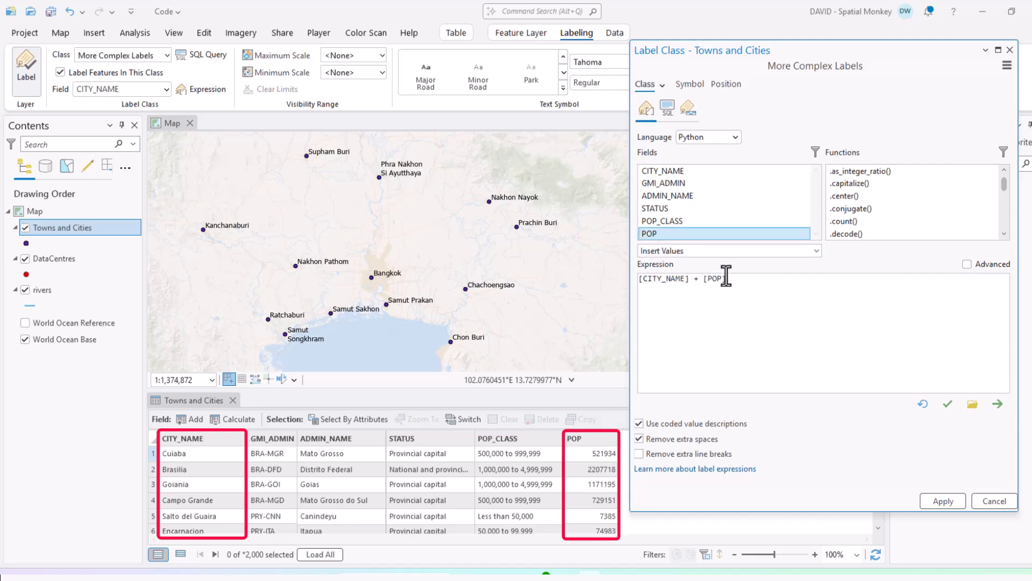
click(948, 405)
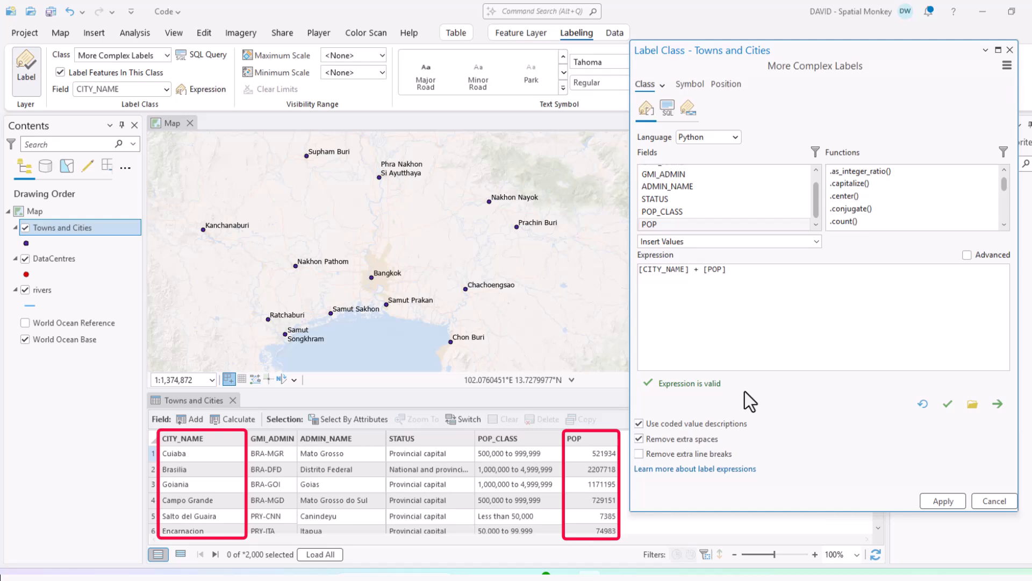
click(932, 502)
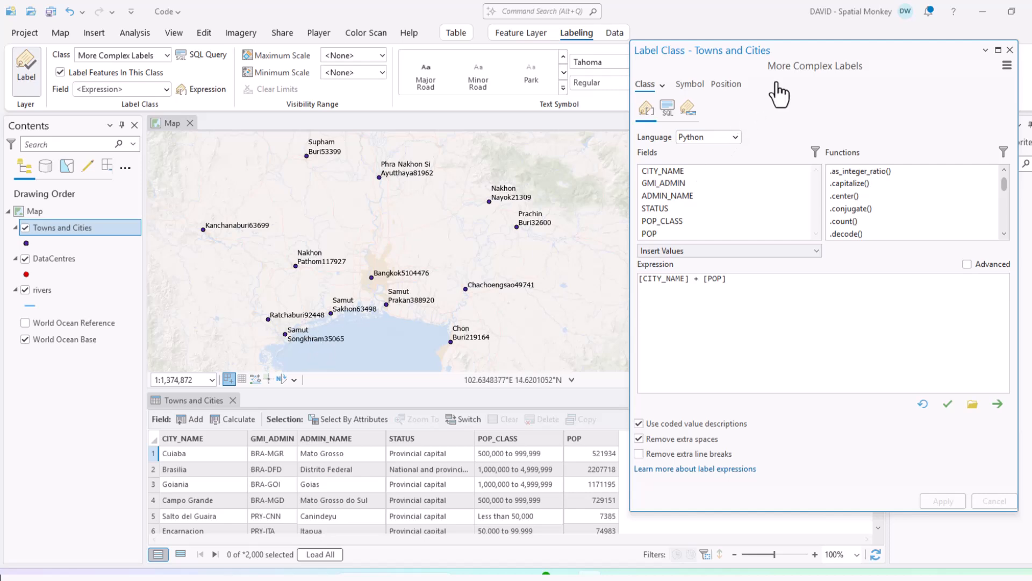
Step: Separate city name and population with a space by changing the expression to [CITY_NAME] + " " + [POP], and apply it
drag(785, 52, 782, 179)
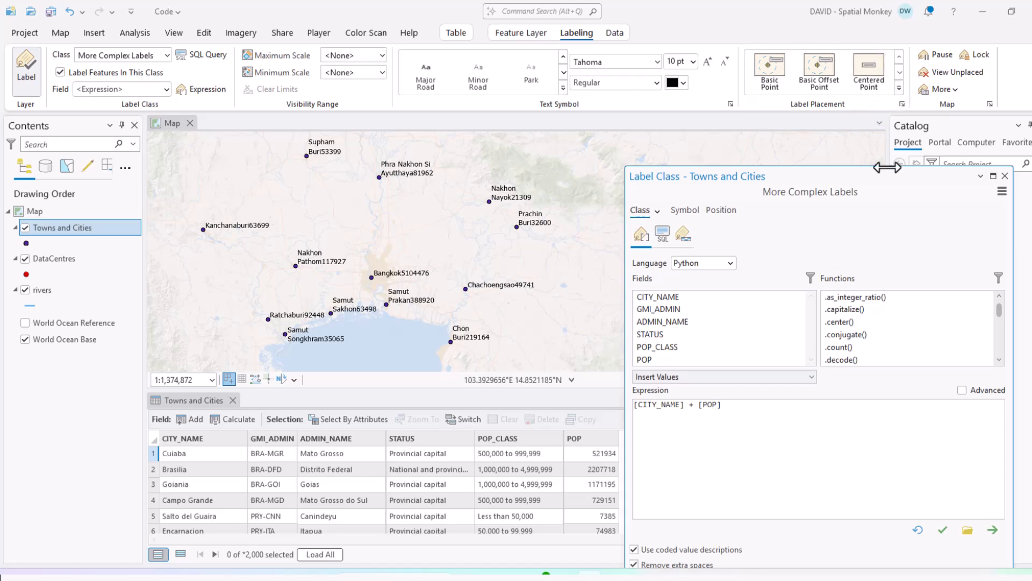
drag(825, 181, 815, 83)
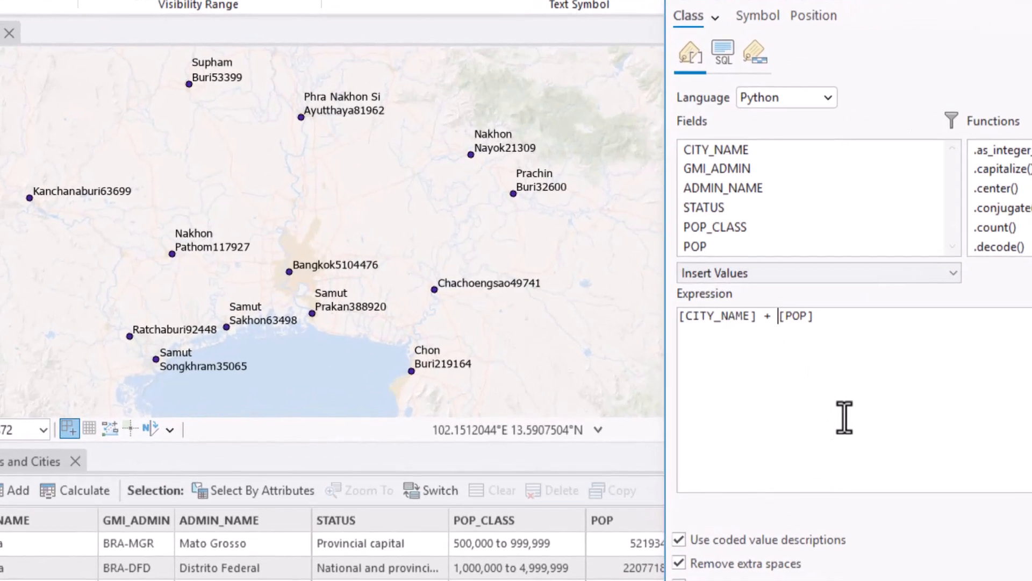
text(" )
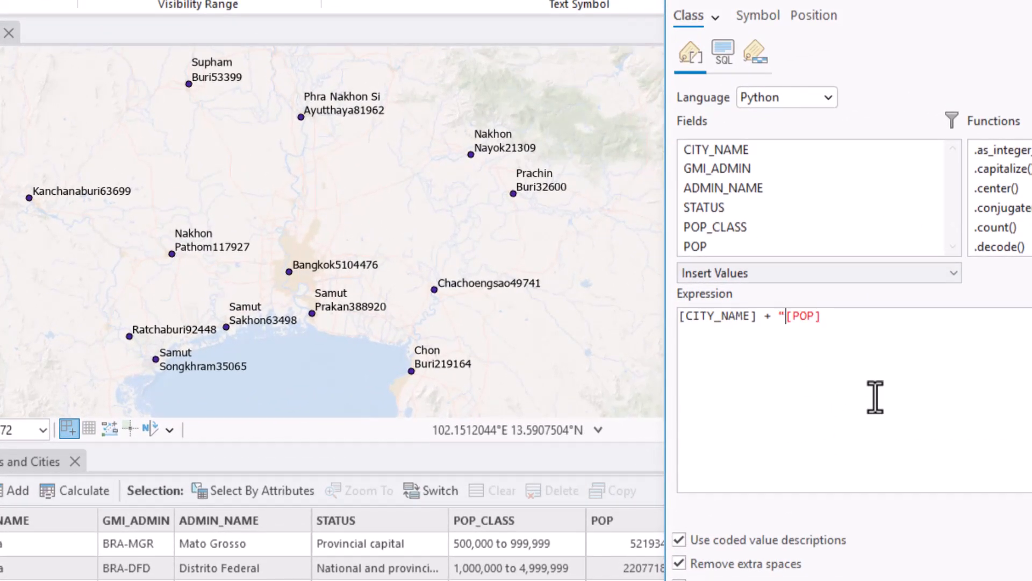
text(" +)
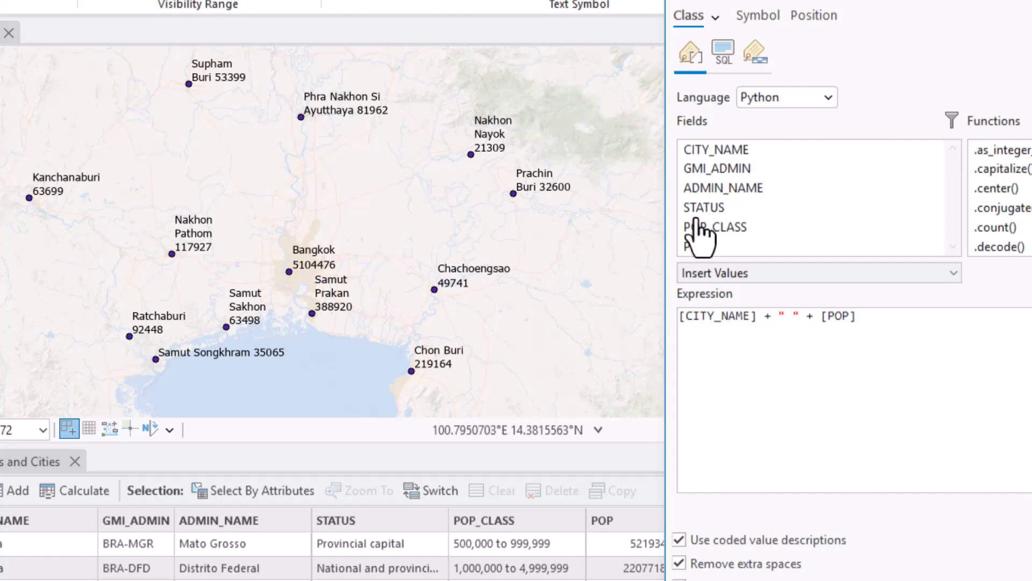
Step: Replace the space in the expression with a line break, giving [CITY_NAME] + "\n" + [POP], and apply it
click(789, 321)
key(BackSpace)
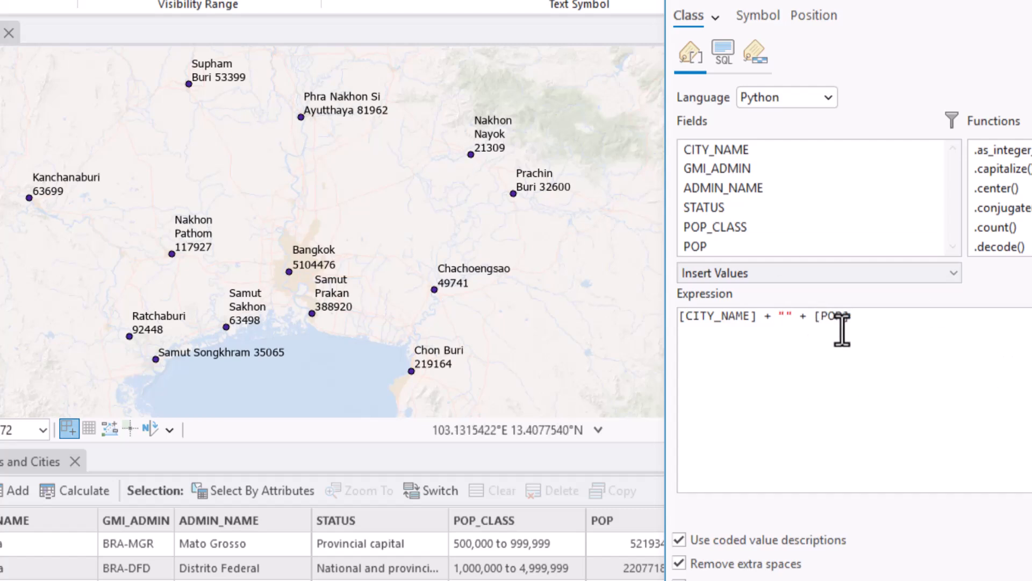
text(\n)
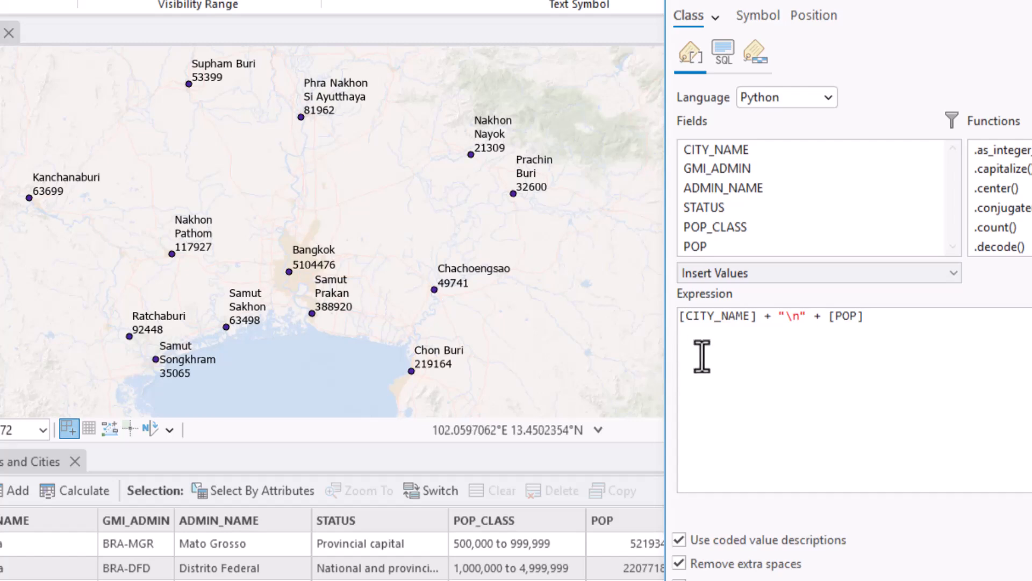
Step: Add the status on its own line, making the expression [CITY_NAME] + "\n" + [STATUS] + "\n" + [POP], verify it and apply it
click(814, 316)
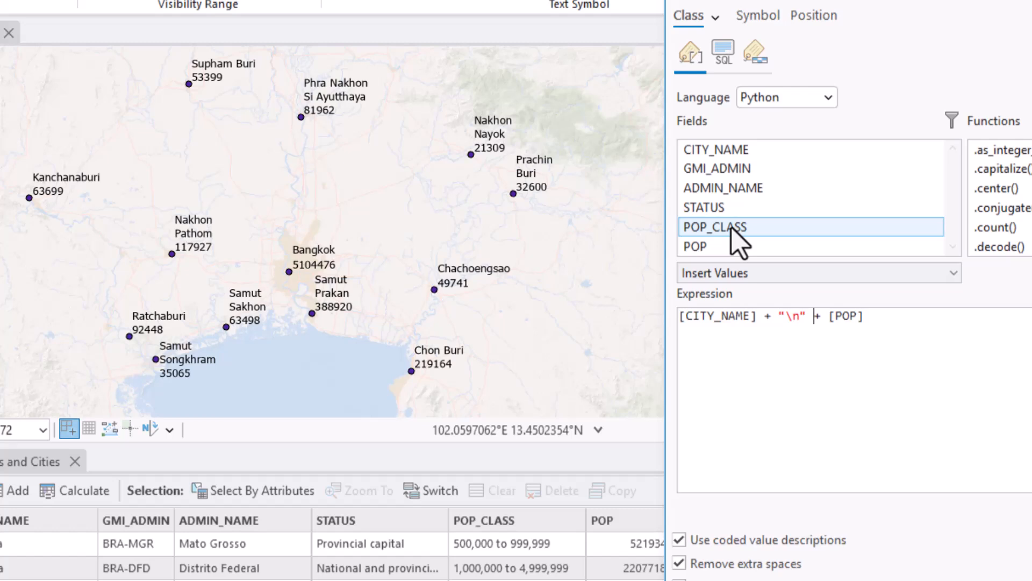
double_click(732, 210)
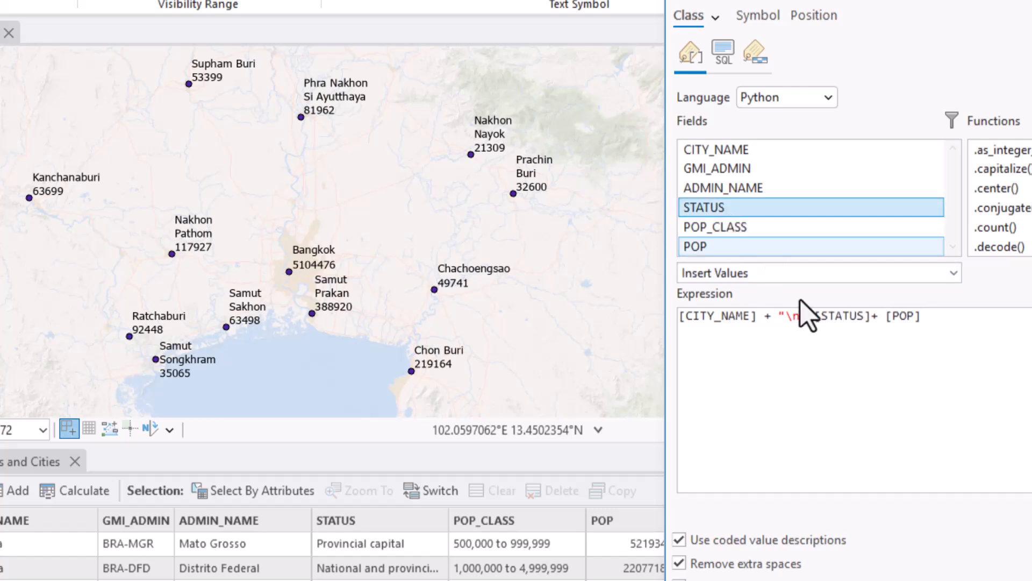
click(806, 316)
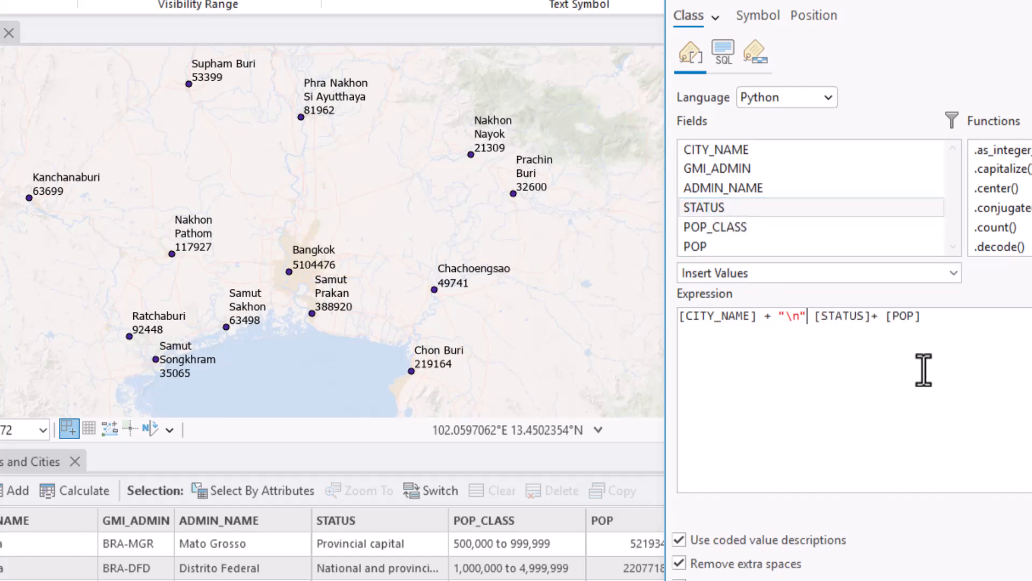
text(+)
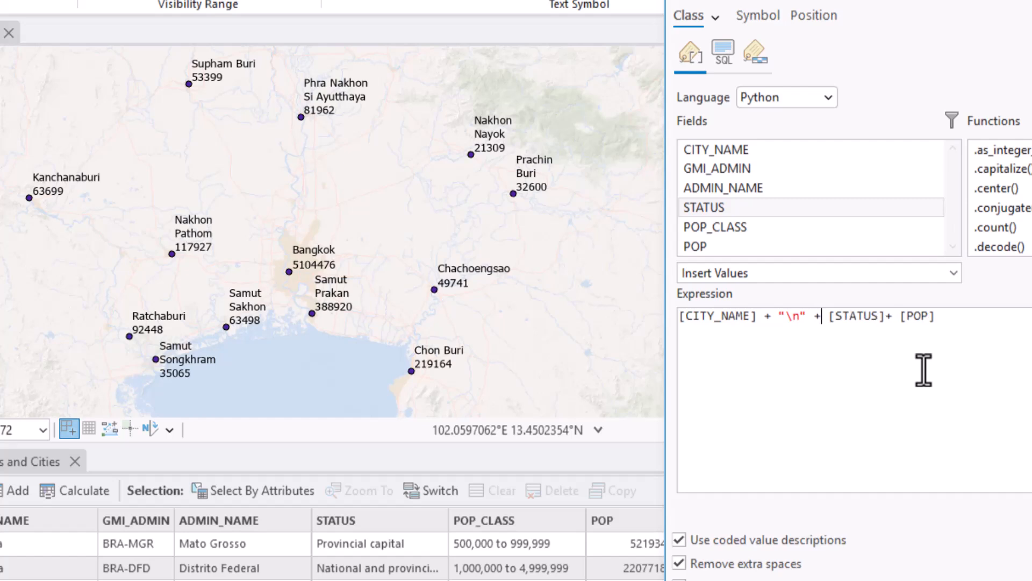
click(885, 315)
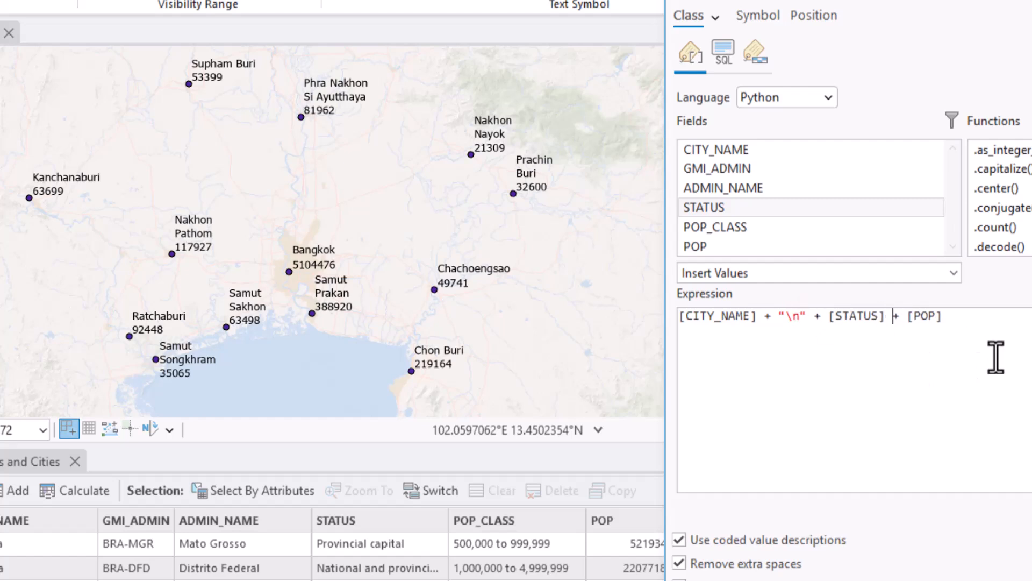
text(+ "\n" +)
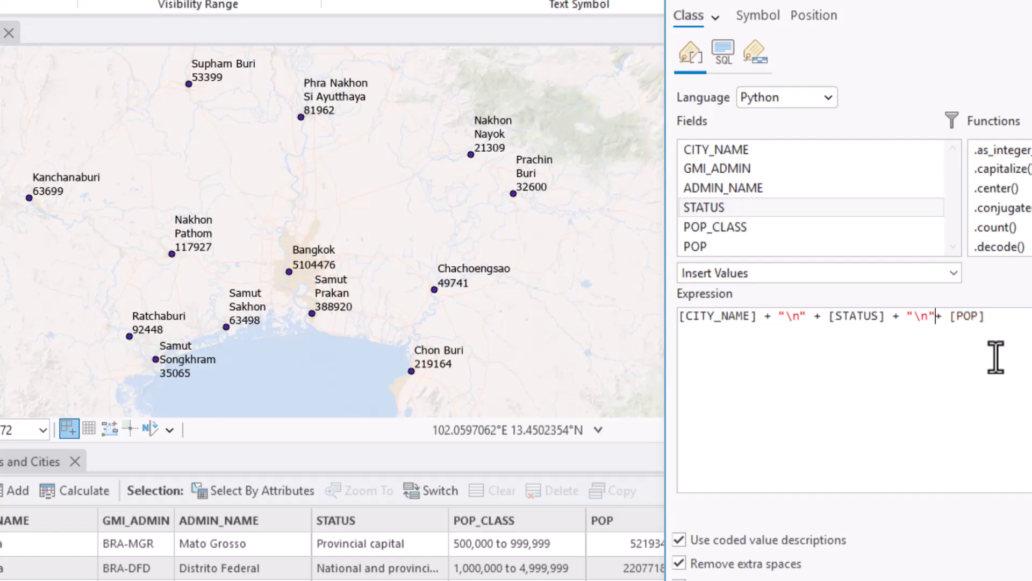
key(BackSpace)
key(BackSpace)
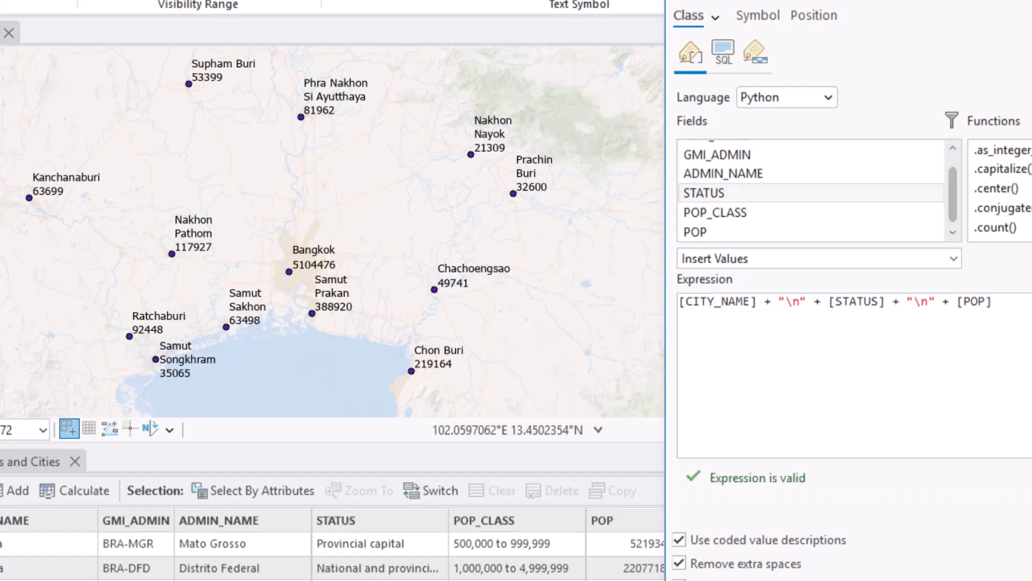
click(946, 578)
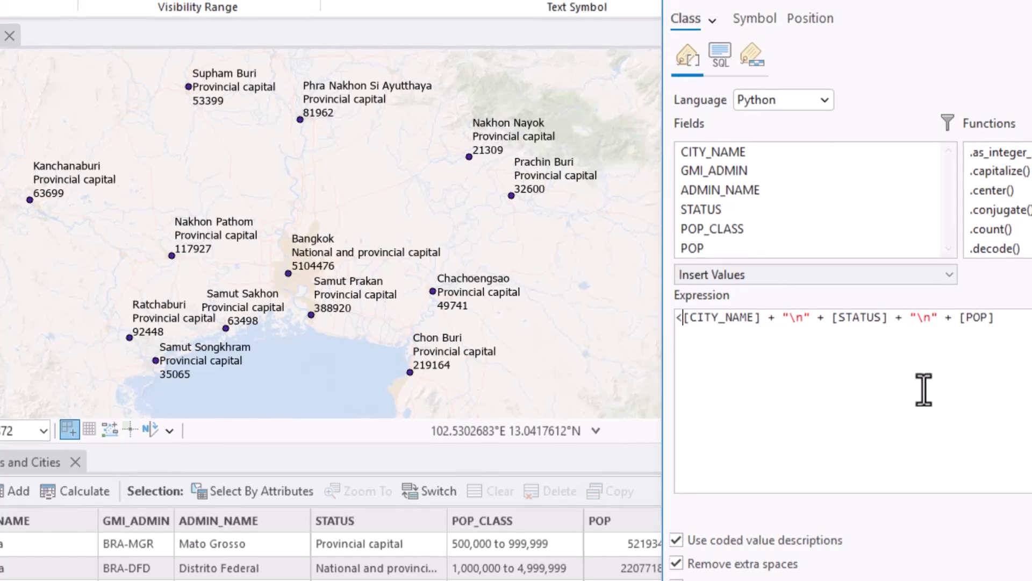
Step: Start a formatting tag with < directly in front of [CITY_NAME] in the label expression
text(<)
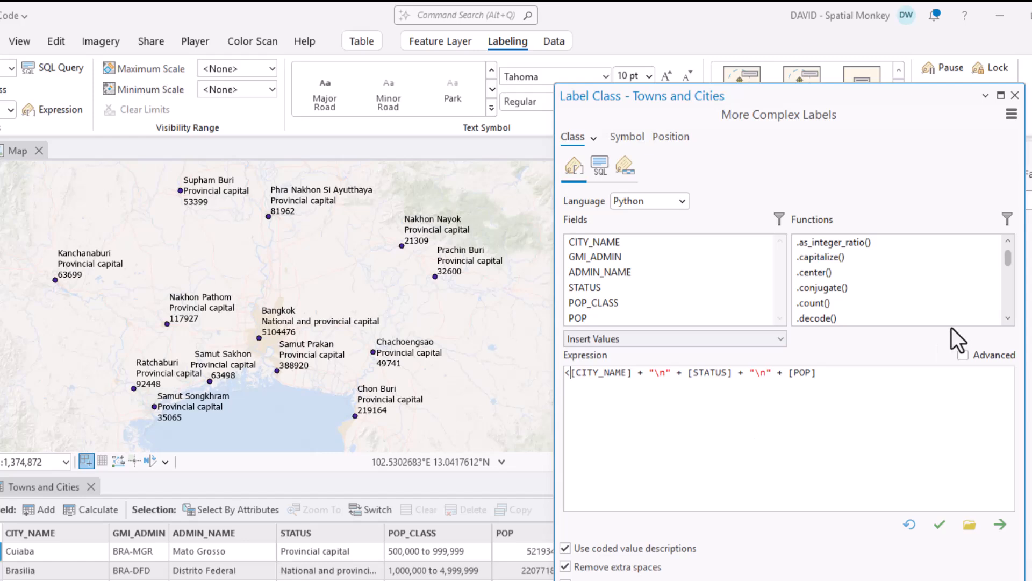
Step: Try the Bold font style on the whole labels, and set the style back to Regular
drag(686, 97, 663, 162)
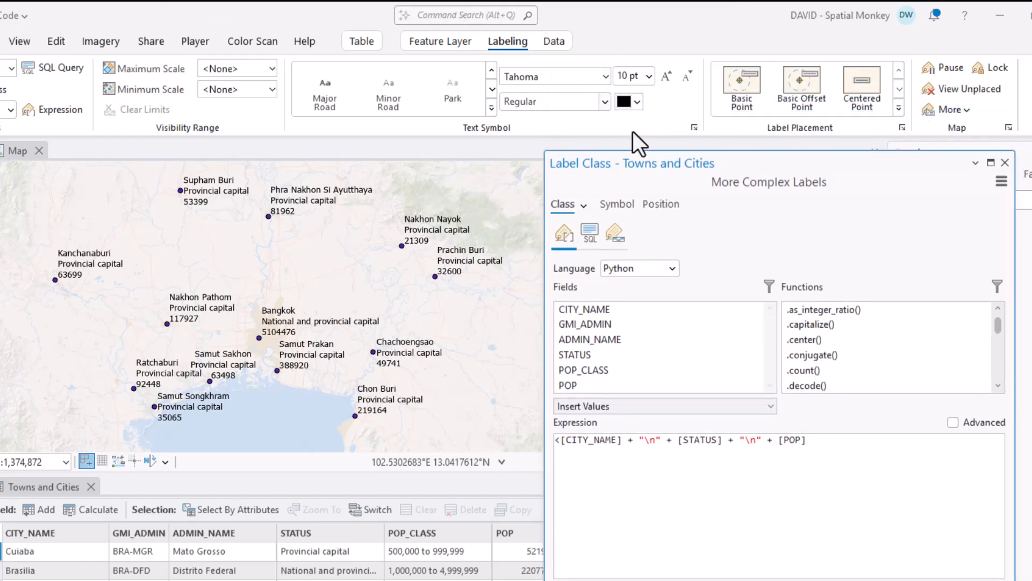
drag(714, 168, 734, 134)
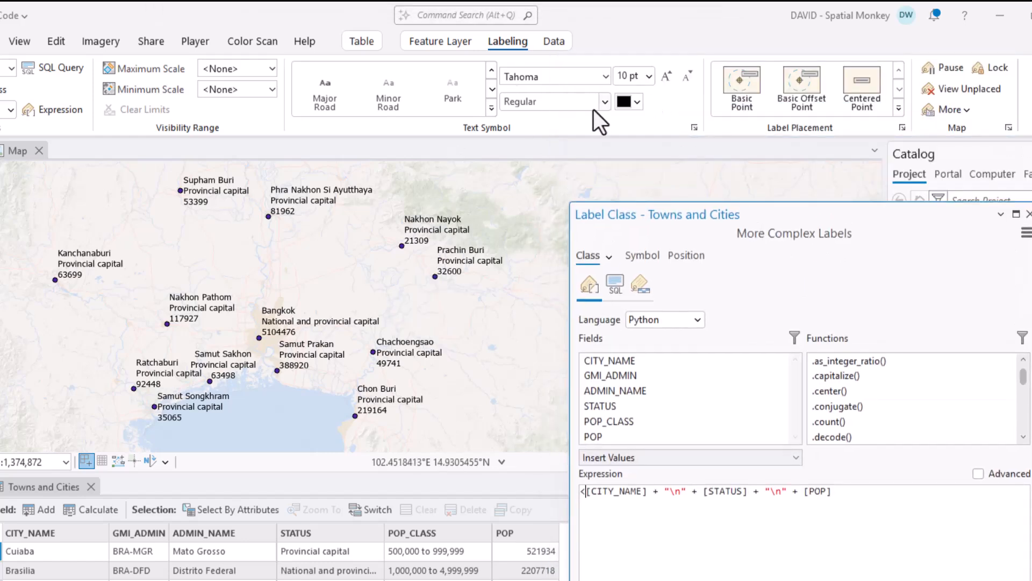
click(604, 101)
click(547, 146)
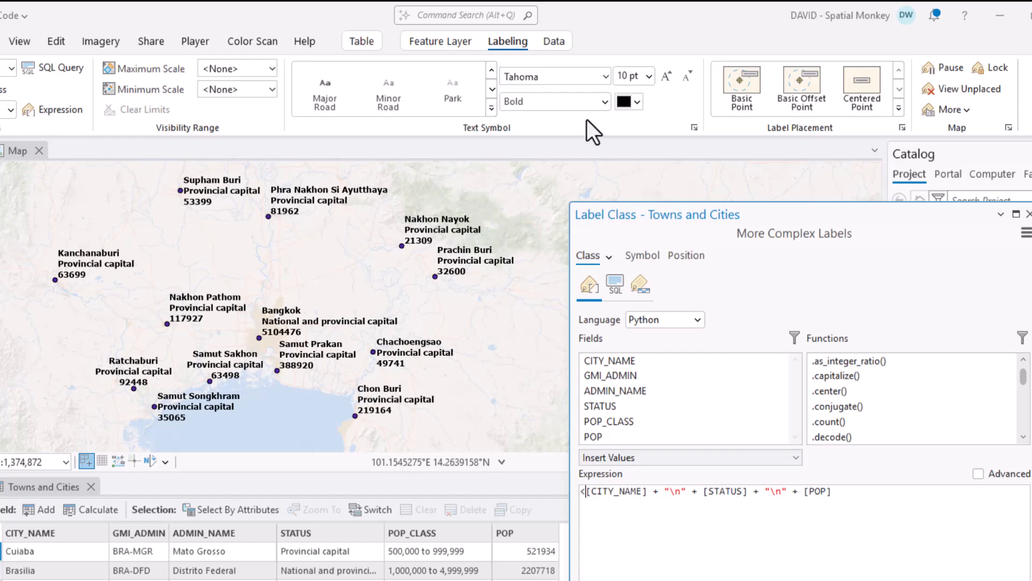
click(602, 101)
click(533, 124)
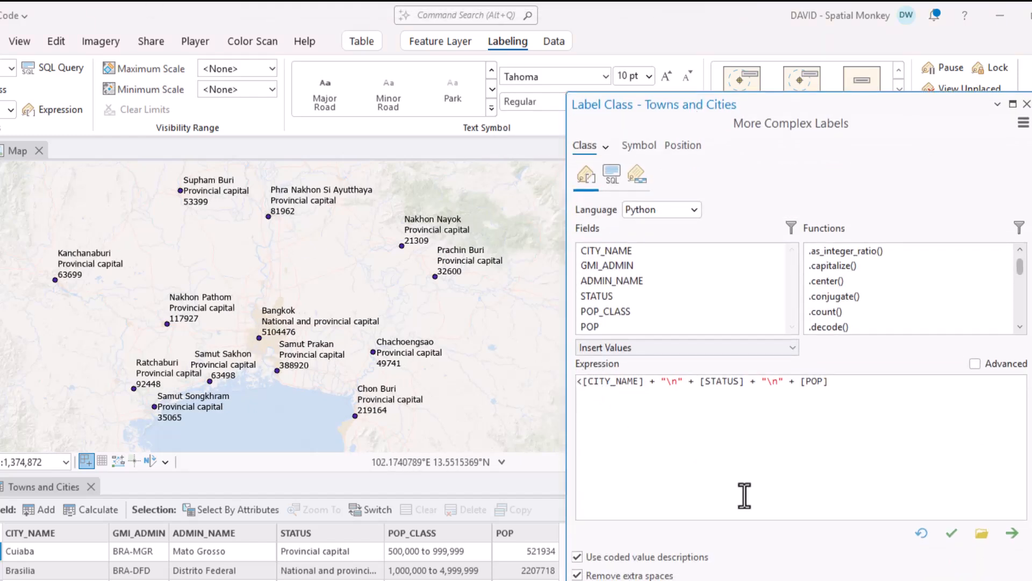
Step: Make the city name bold by enclosing it in tags, giving "<BOL>" + [CITY_NAME] + "</BOL>" in the expression
text(BOL> + )
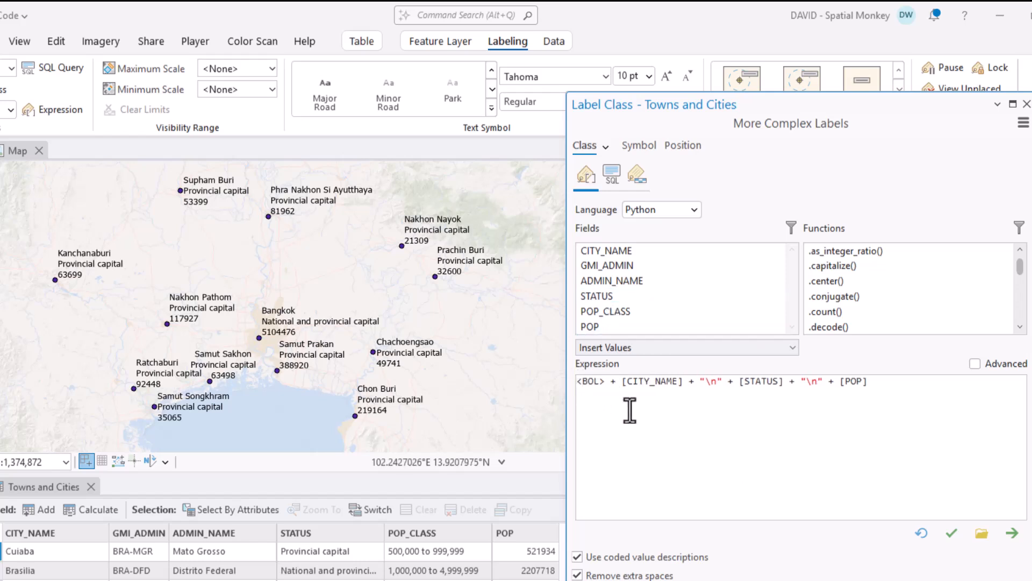
text(")
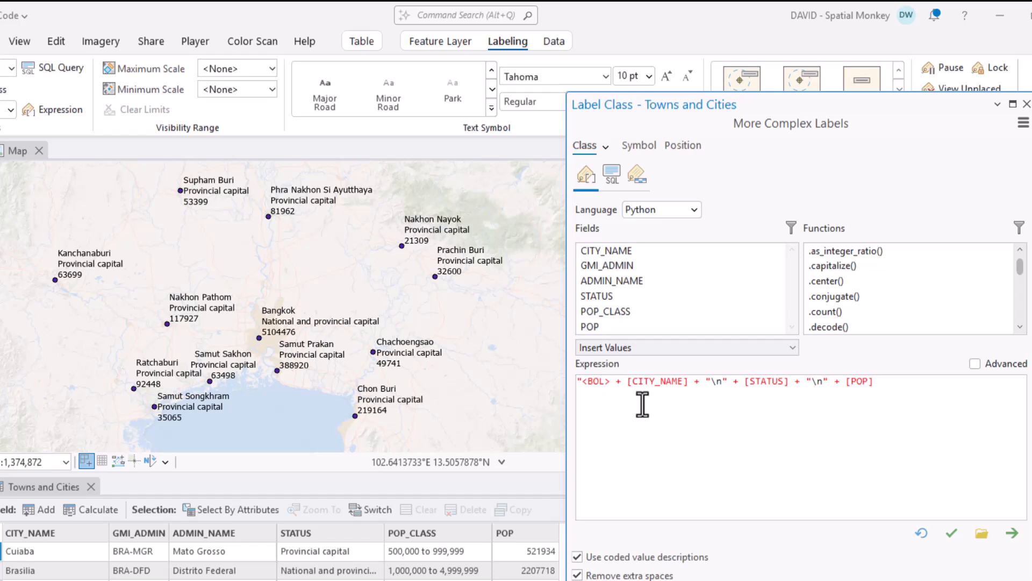
text(")
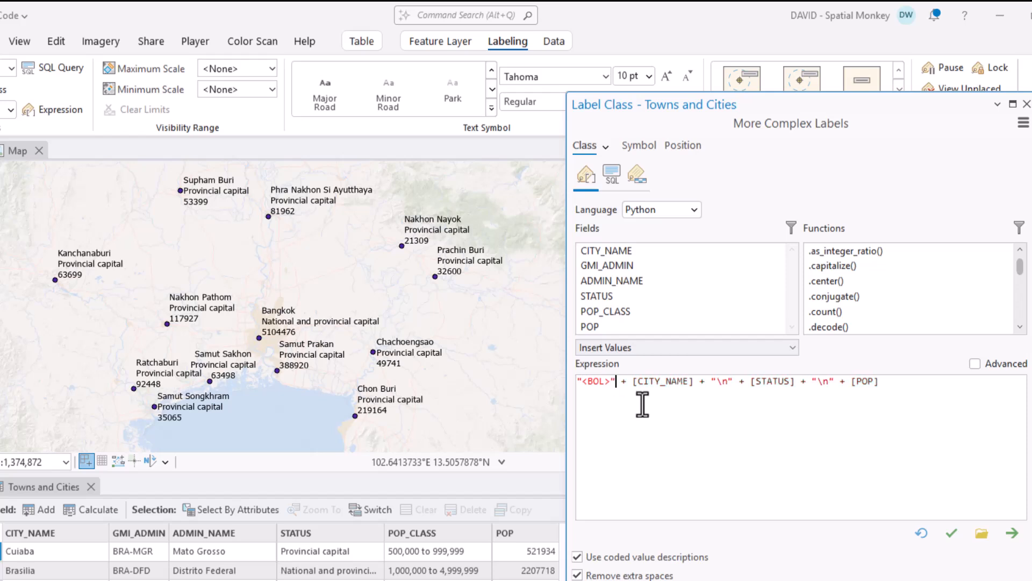
click(711, 383)
text(<)
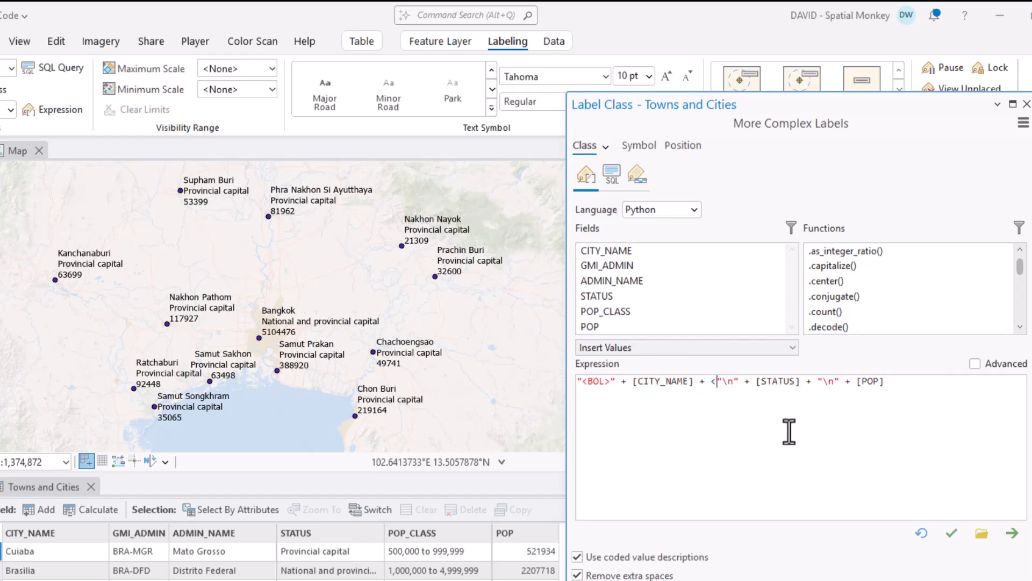
text(/BO)
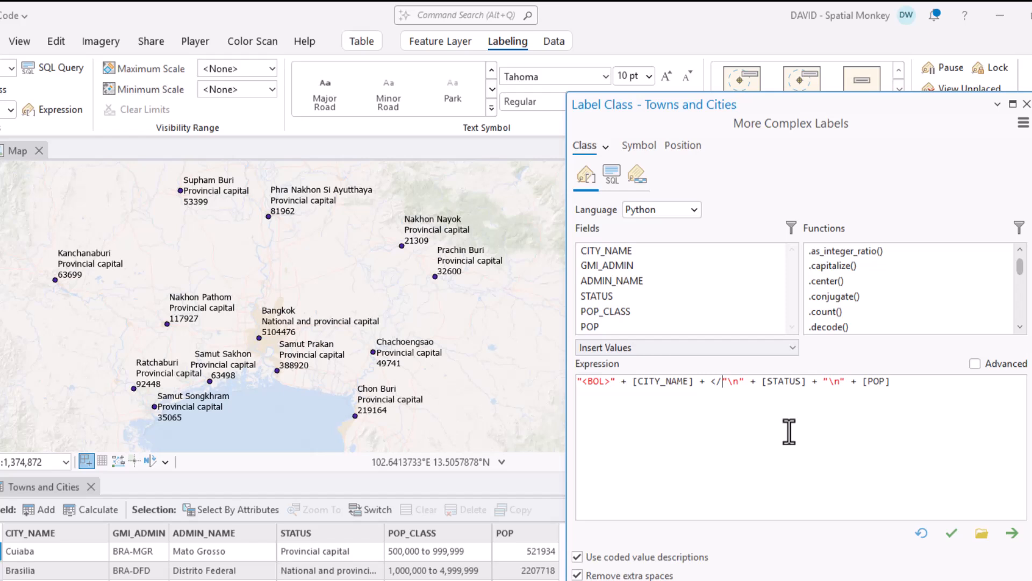
text(L> +)
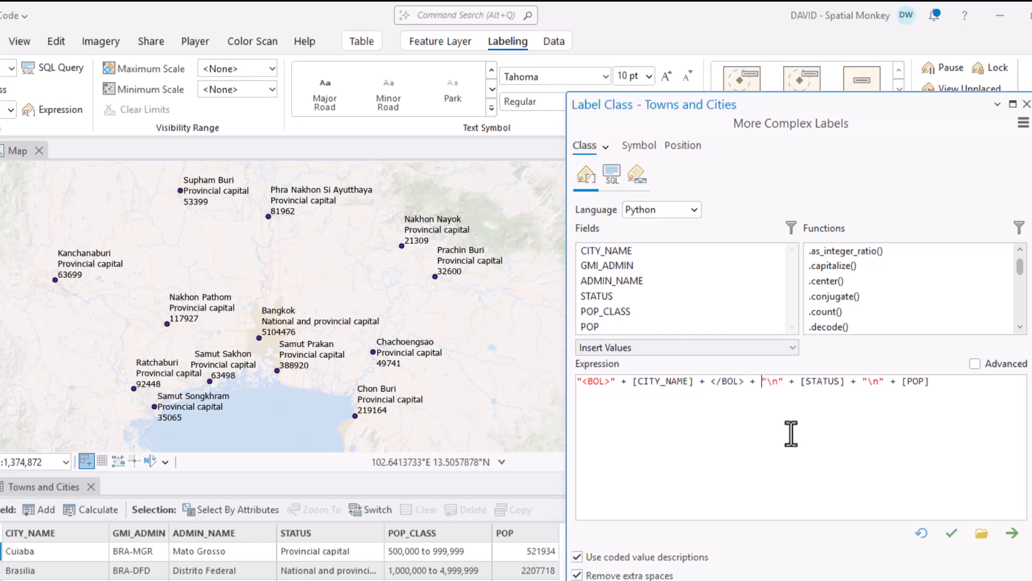
click(711, 380)
text(")
click(750, 383)
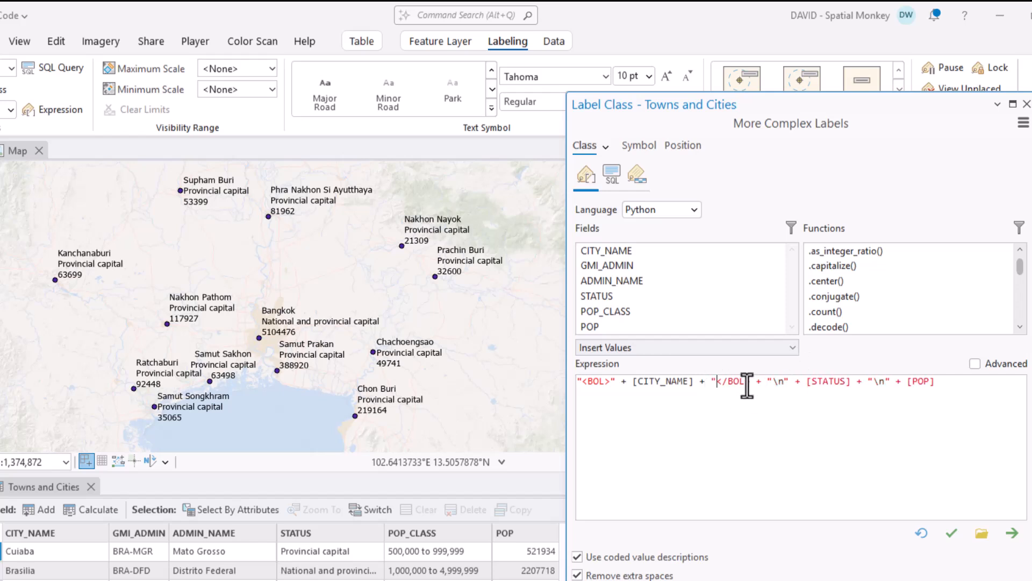
text(")
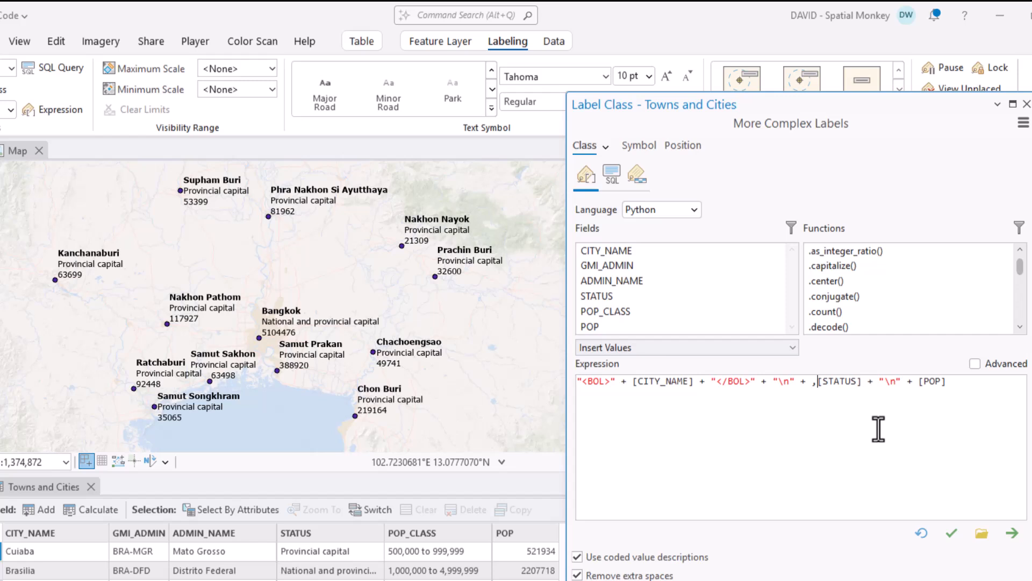
Step: Make the status italic by enclosing it in tags, giving "<ITA>" + [STATUS] + "</ITA>" in the expression
text(<ITA)
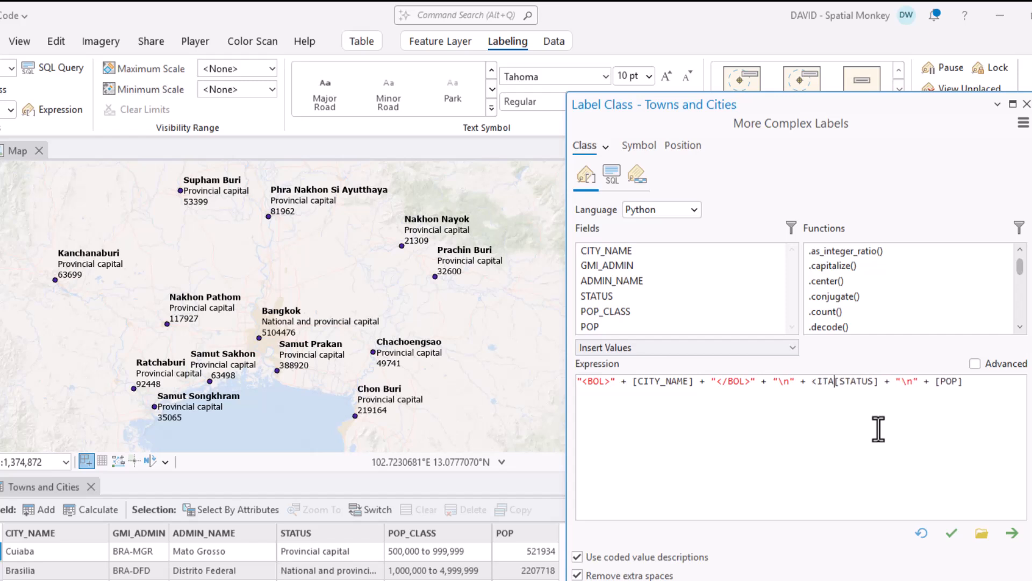
text(> +)
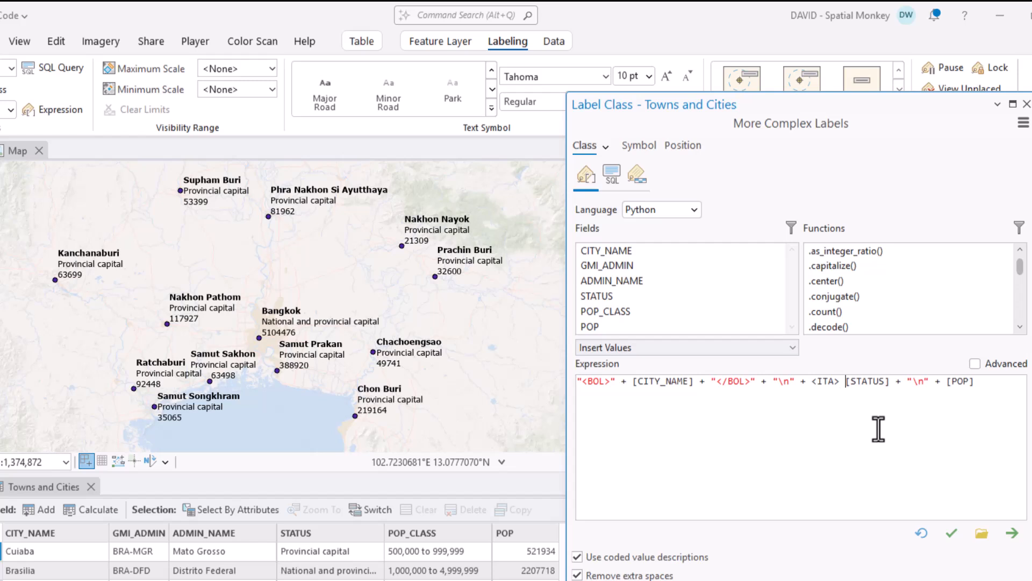
click(812, 382)
text("\n)
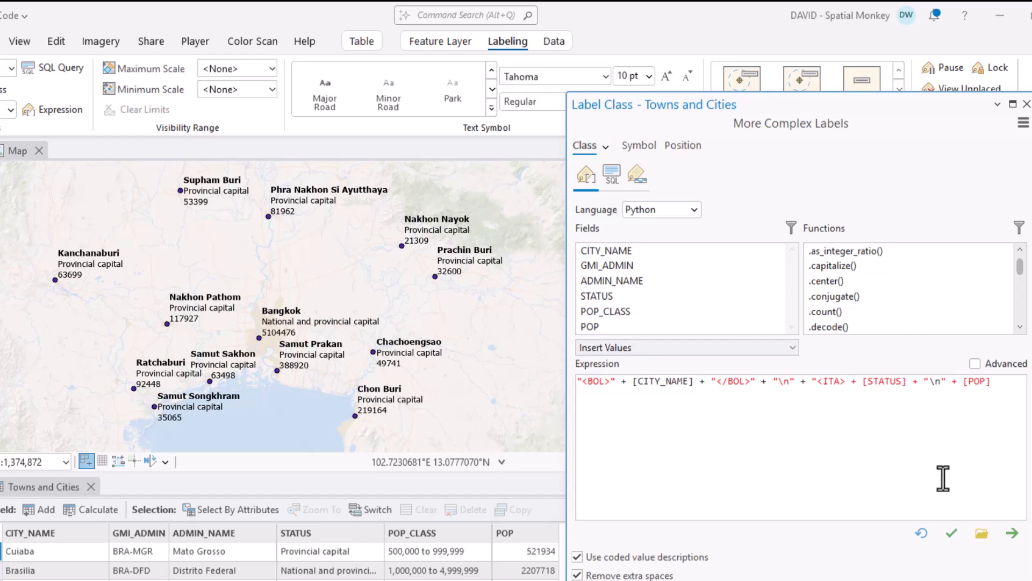
text(")
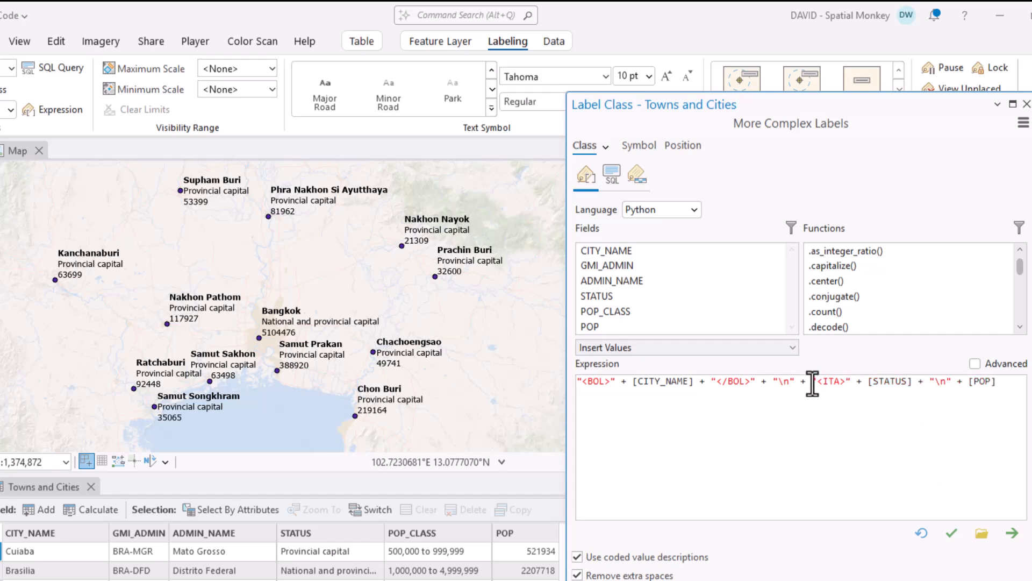
drag(811, 382, 851, 382)
click(930, 383)
text("<ITA>")
text(+)
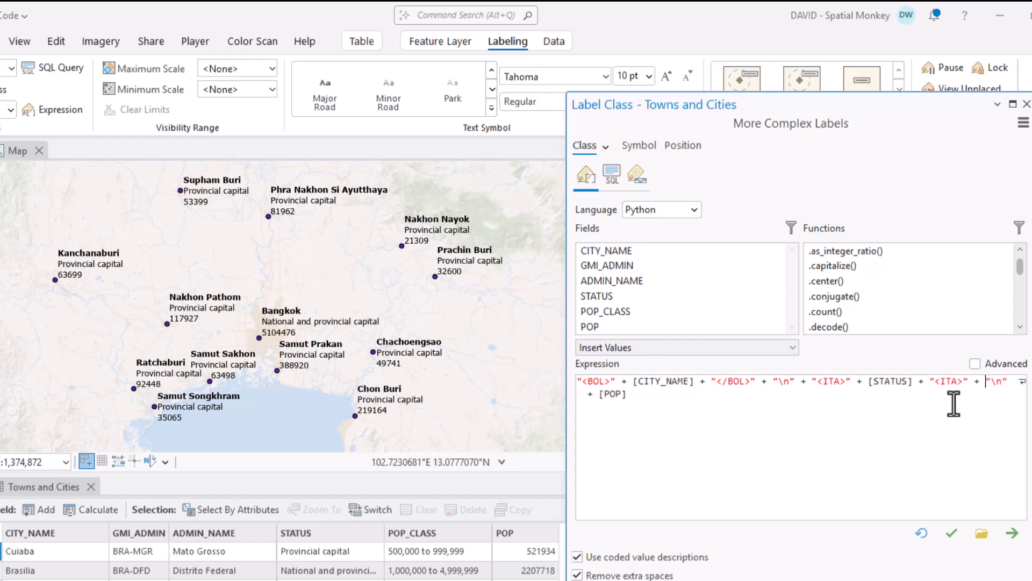
click(941, 381)
text(/)
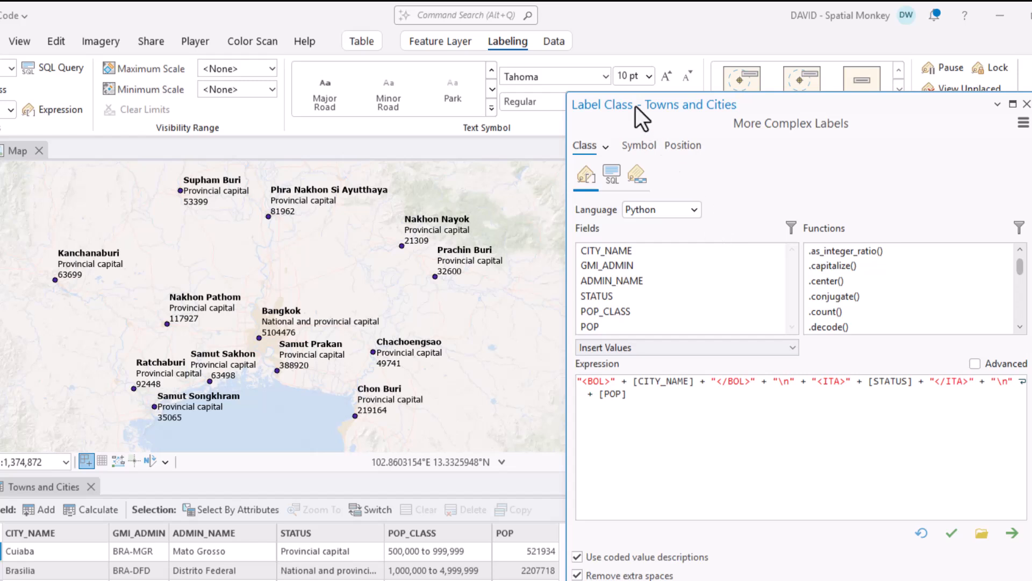
Step: Set the font of the label text symbol to Arial
click(605, 77)
click(563, 183)
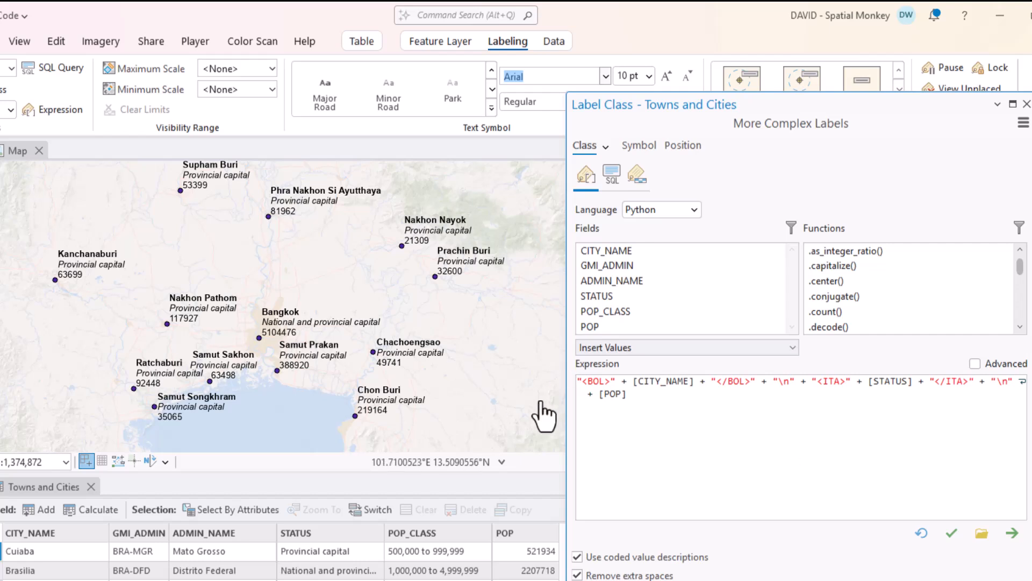
Step: Insert the opening underline tag "<UND>" + in front of [POP] in the expression
click(598, 394)
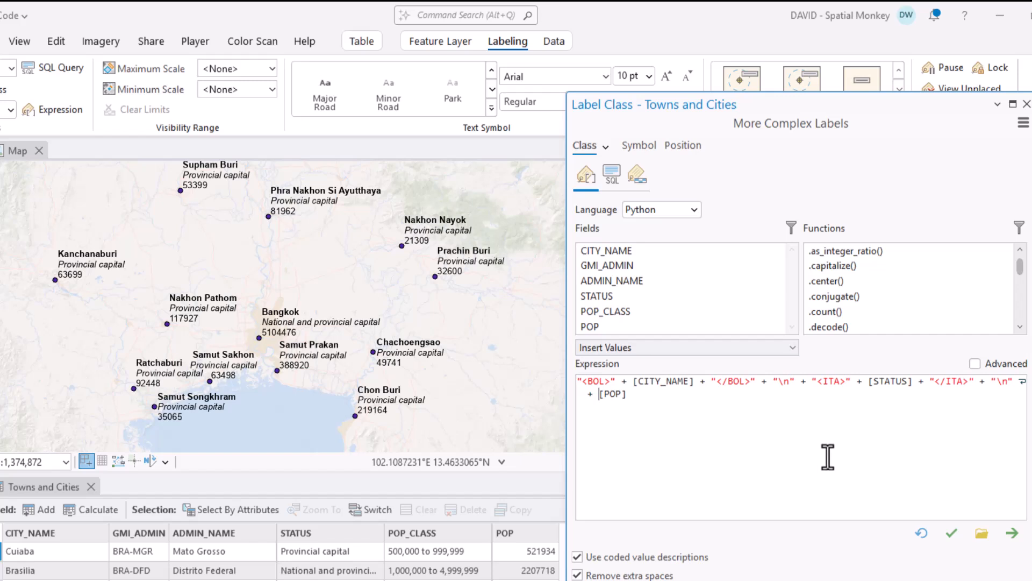
text("<UND> +)
click(635, 395)
text(")
Step: Copy the underline tag behind [POP] as the closing + "</UND>", then verify and apply the expression
drag(638, 394, 588, 395)
key(ctrl+c)
click(703, 398)
key(ctrl+v)
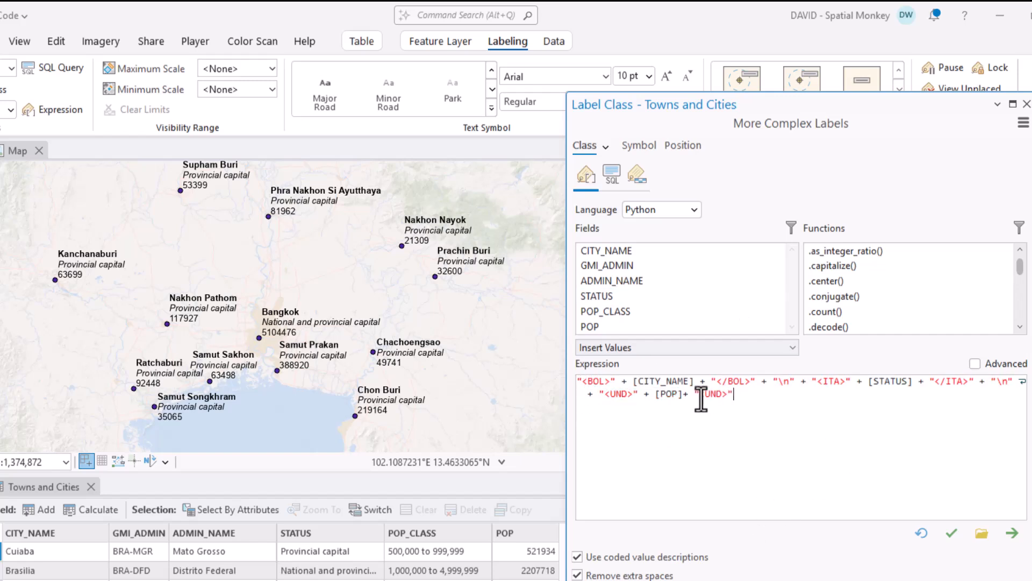
click(684, 396)
click(712, 394)
text(/)
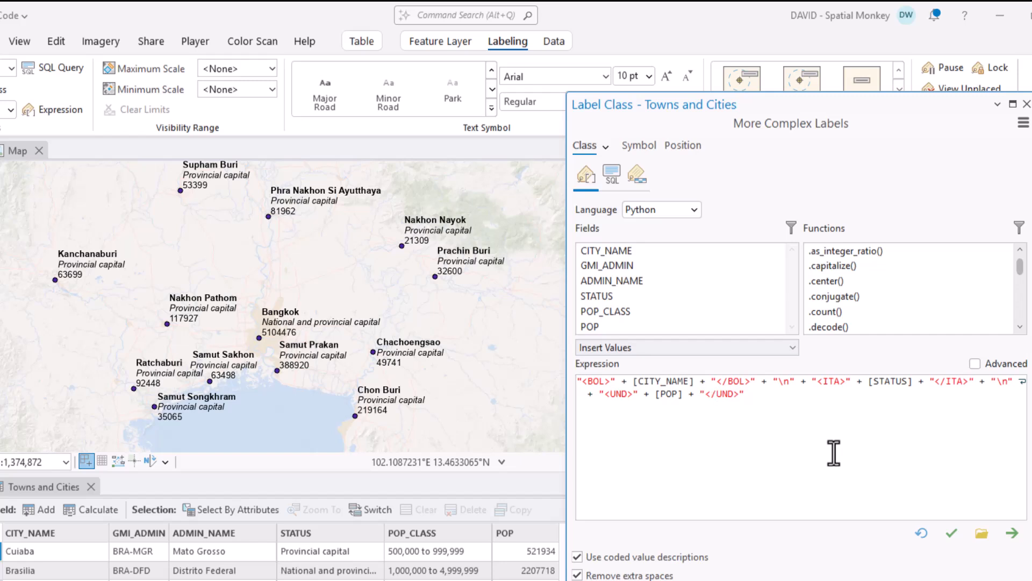
click(952, 533)
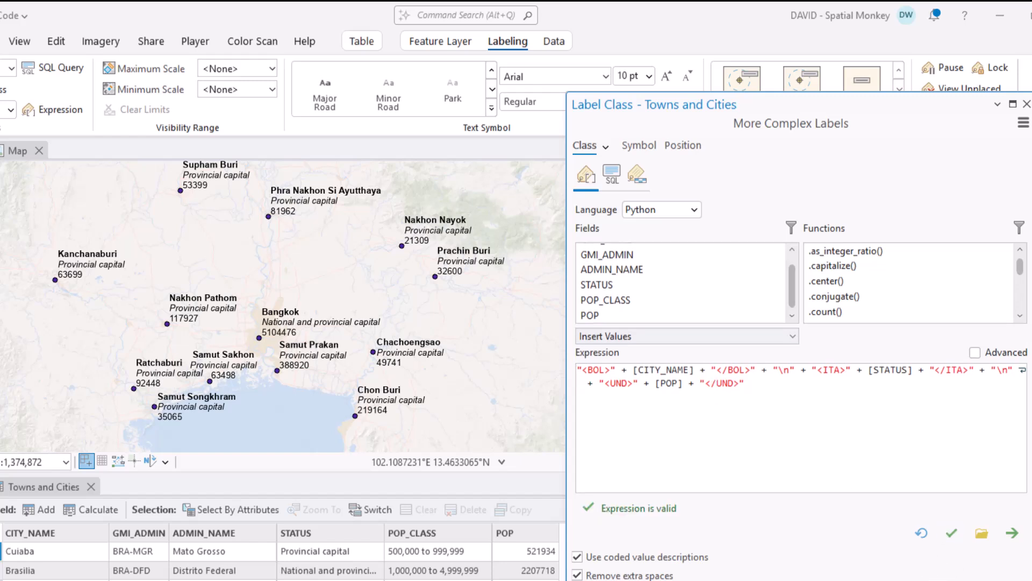
click(1013, 533)
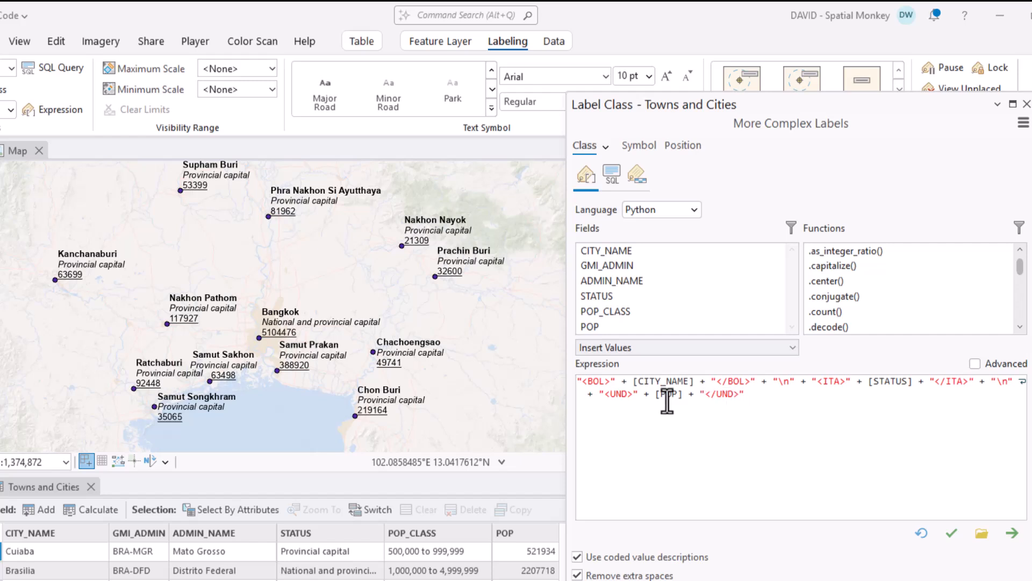
Step: Insert the opening colour tag <CLR RED='255' GREEN='0' BLUE='0'> directly after <UND> in front of [POP] in the expression
click(631, 392)
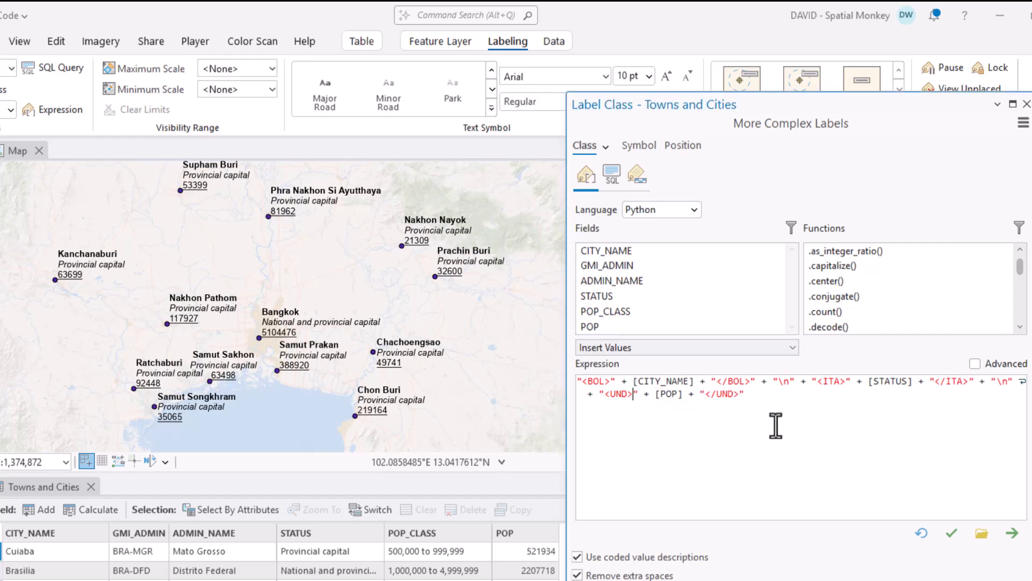
text(<CLR)
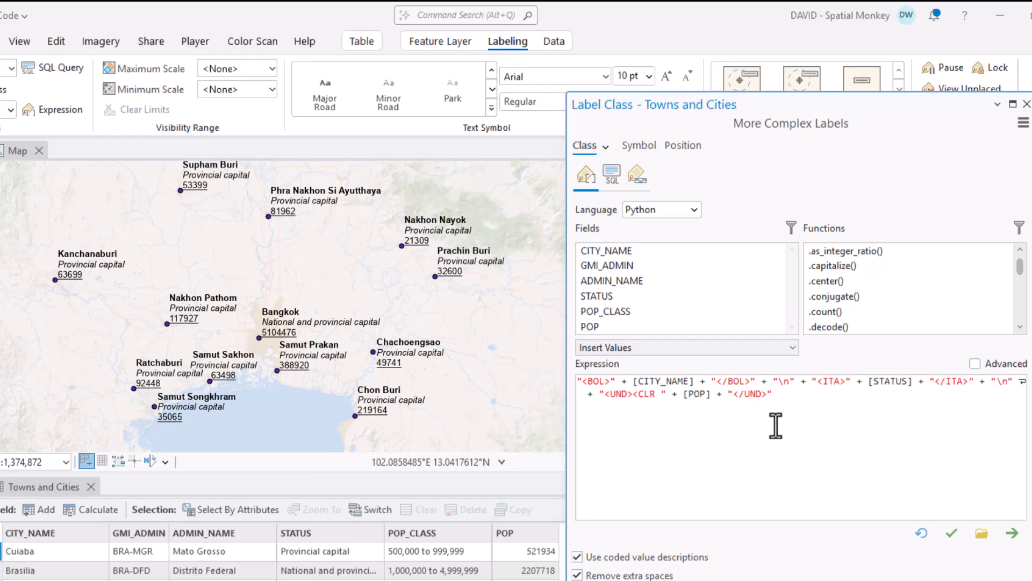
text( RED='255')
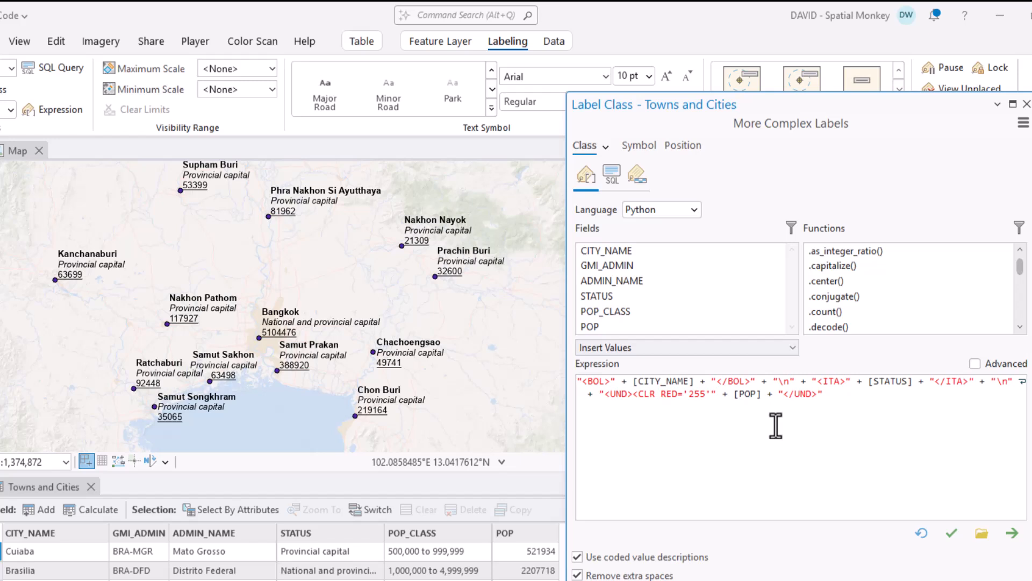
text( GREEN)
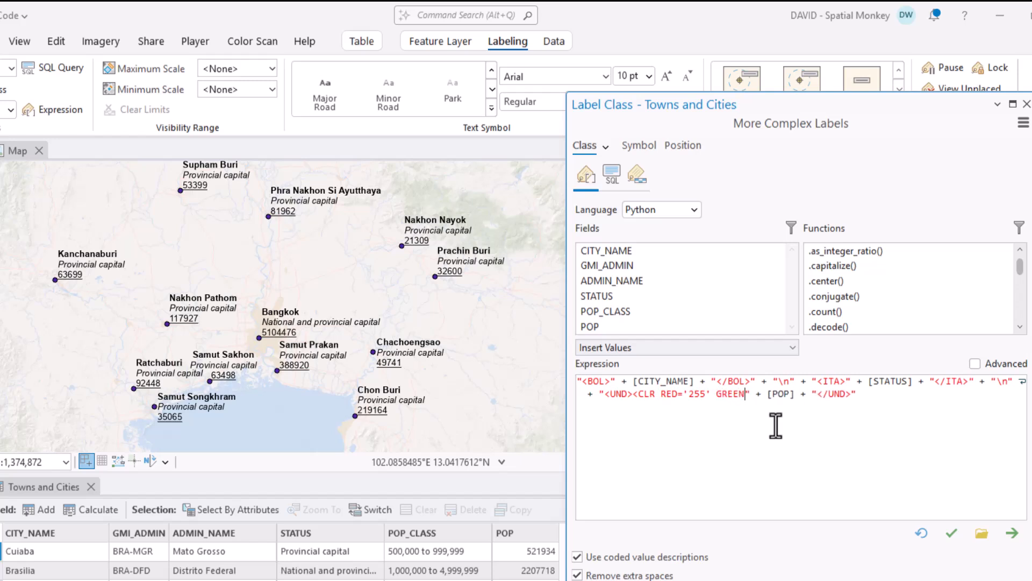
text(=)
text('0' B)
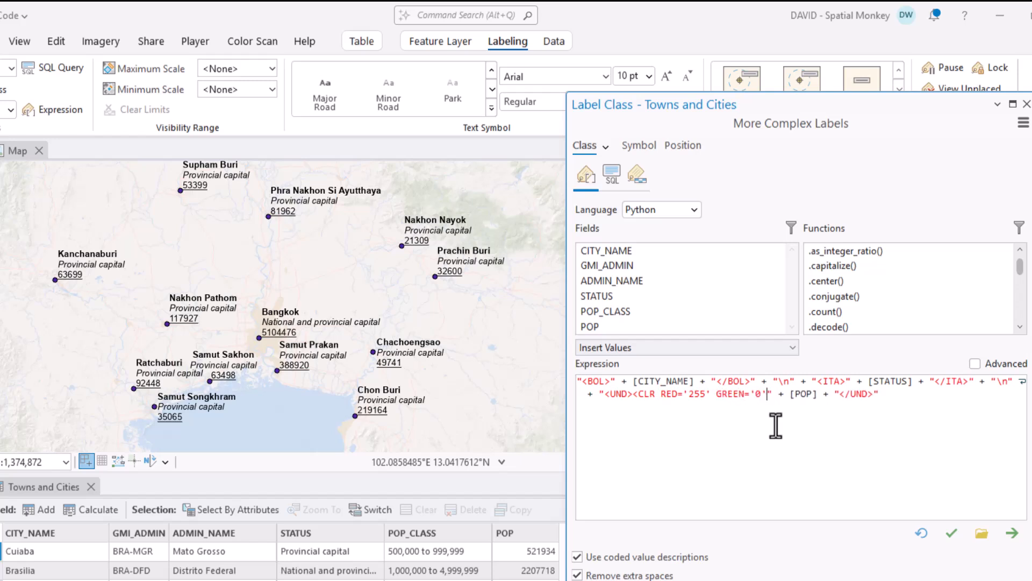
text(LUE)
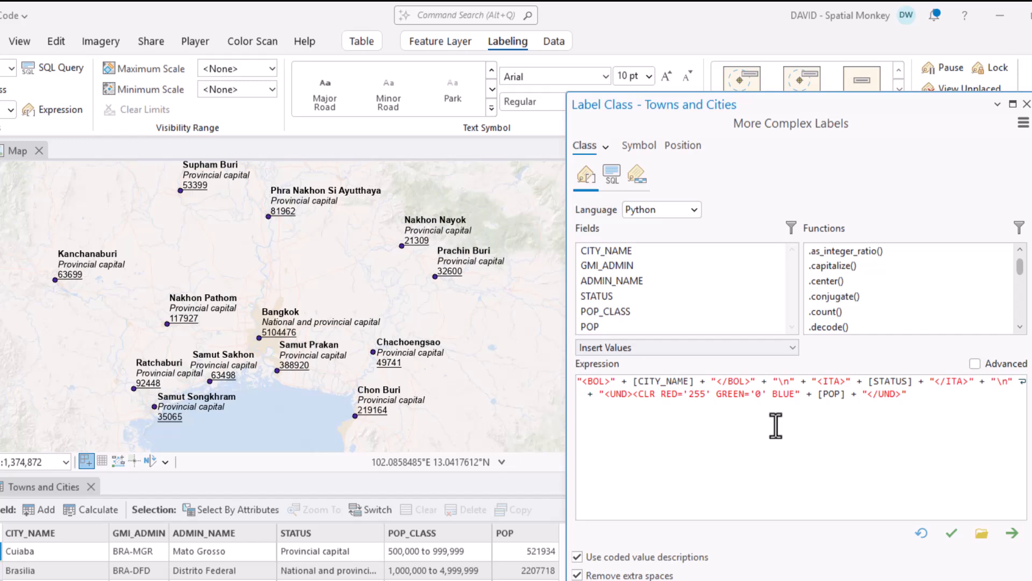
text(='0')
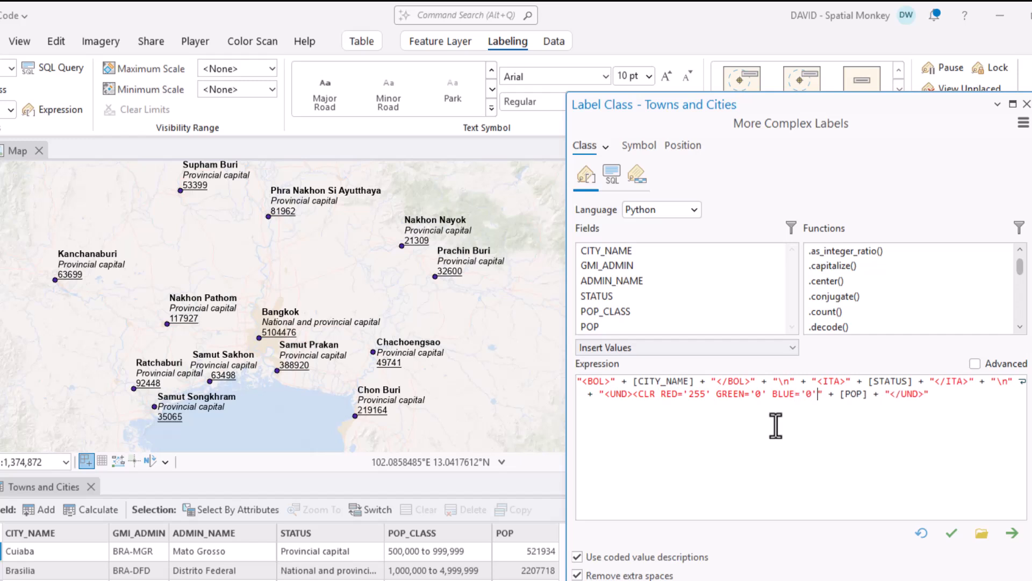
text(>)
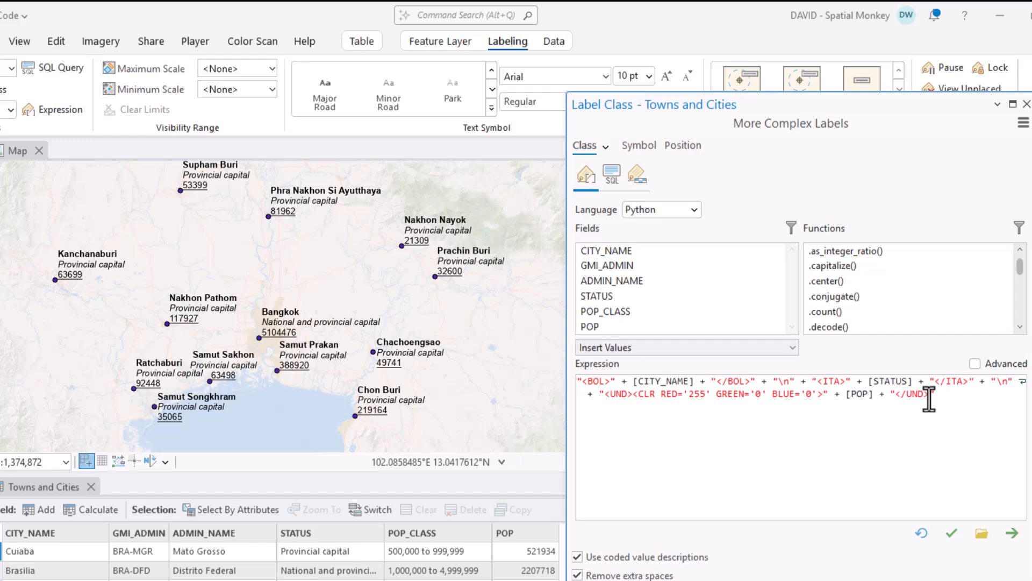
Step: Close the colour tag with </CLR> before </UND> behind [POP], then verify and apply the expression
text(</CLR></UND>)
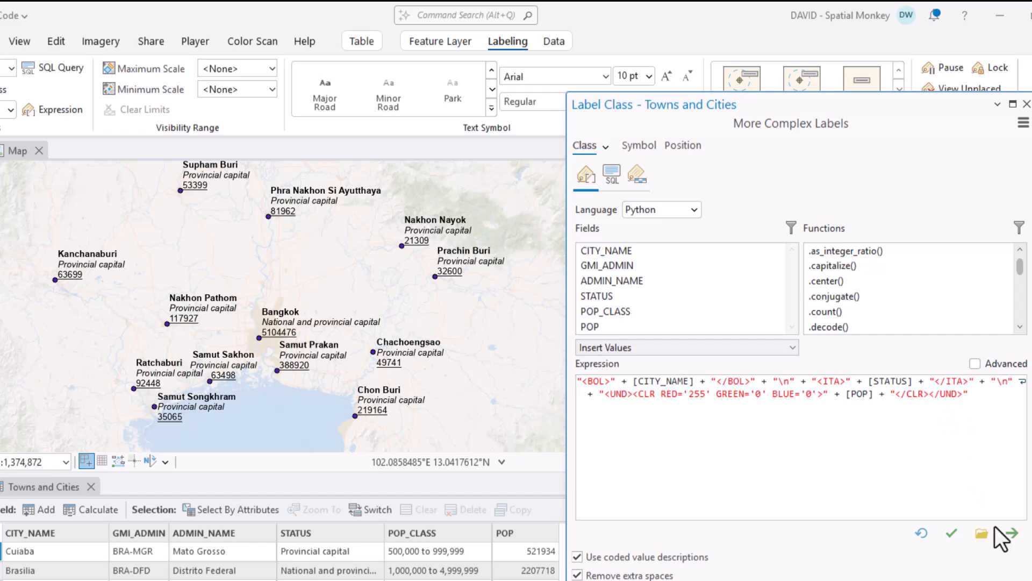
click(952, 534)
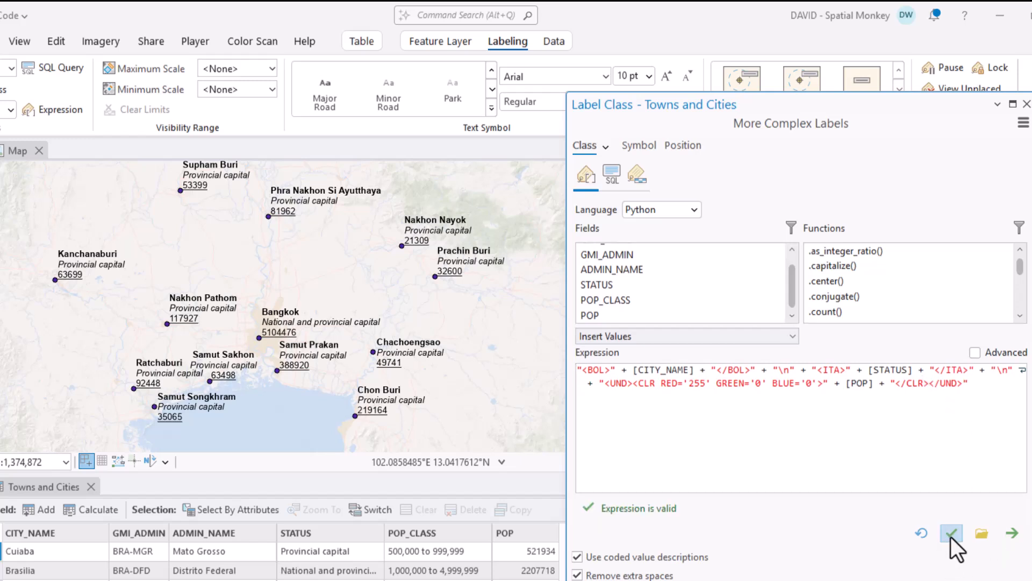
click(1012, 533)
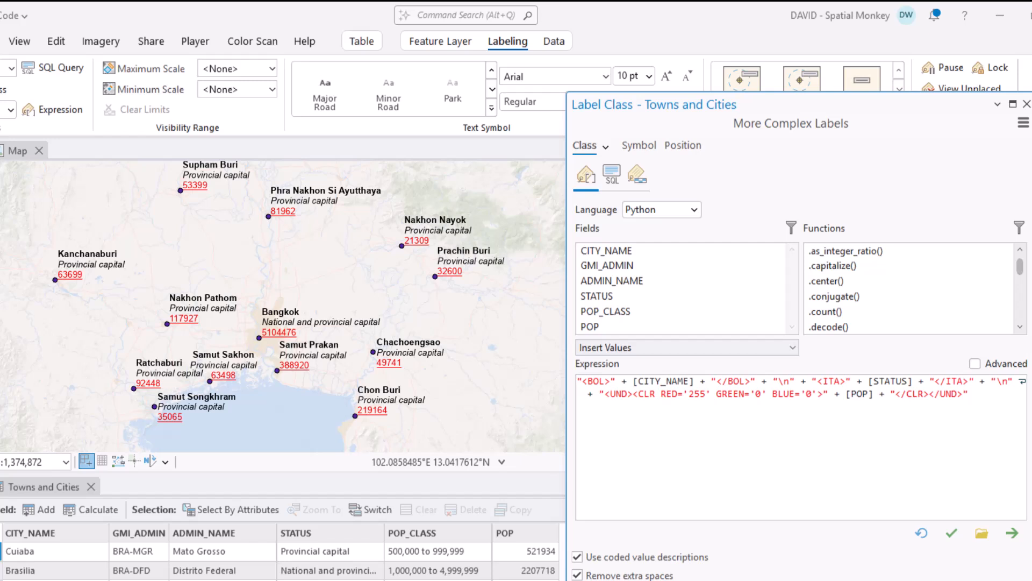
Step: Set GREEN to 55 and BLUE to 20 in the population's colour tag and apply the expression
double_click(757, 393)
text(55)
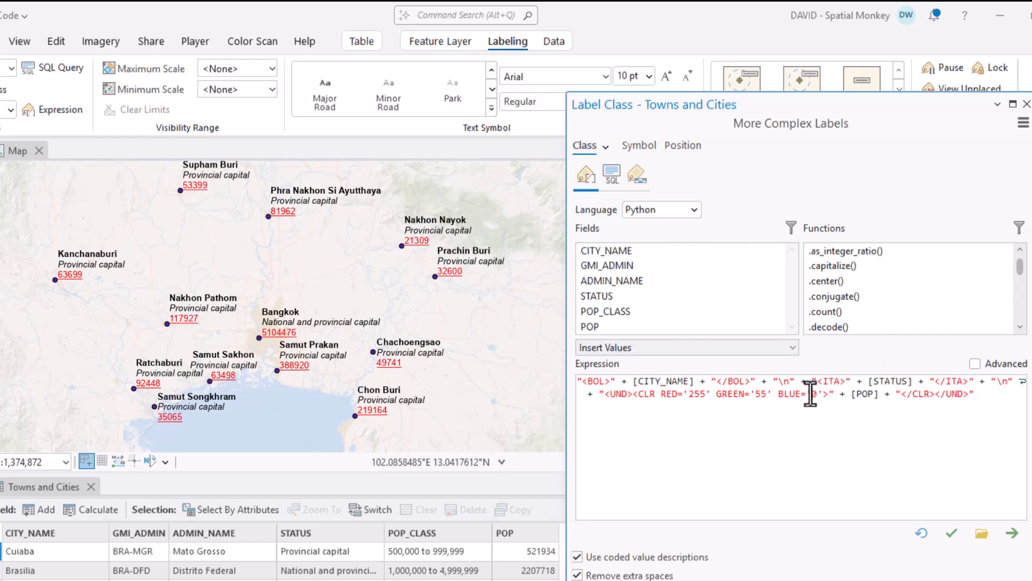
click(811, 394)
text(2)
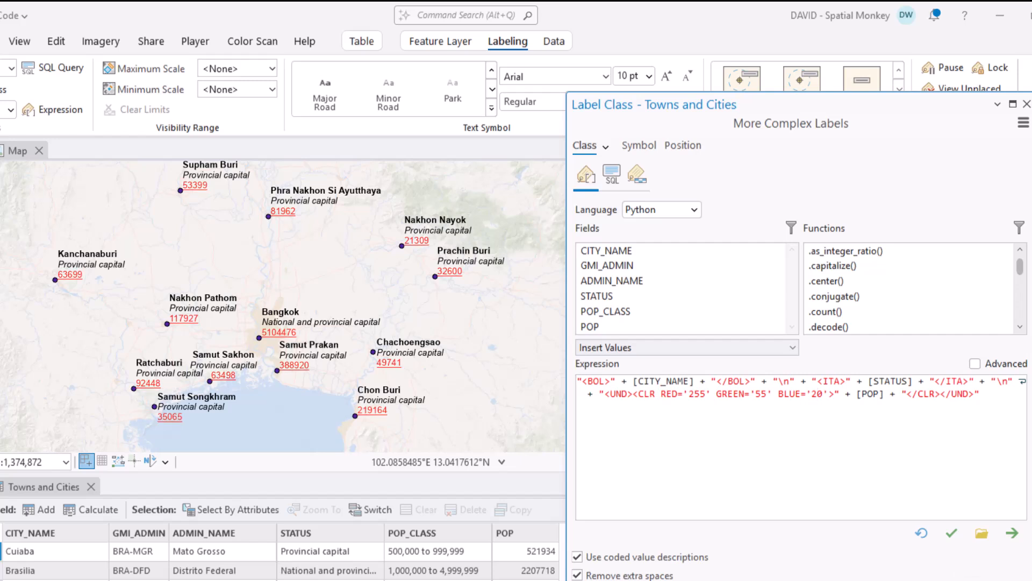
Step: Set BLUE to 150 and RED to 0 in the population's colour tag, applying the changes to the labels
double_click(816, 393)
text(150)
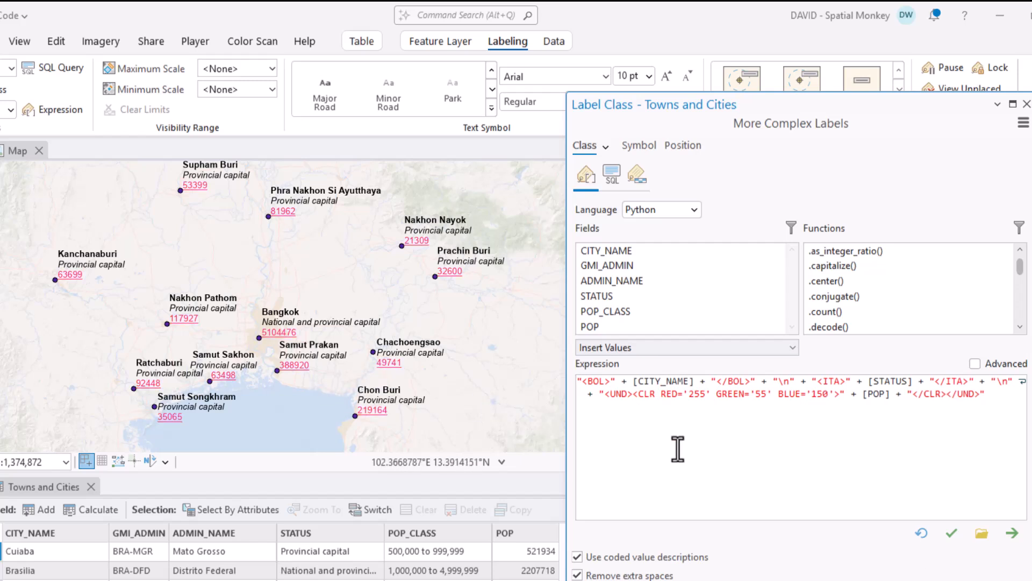
double_click(694, 395)
text(0)
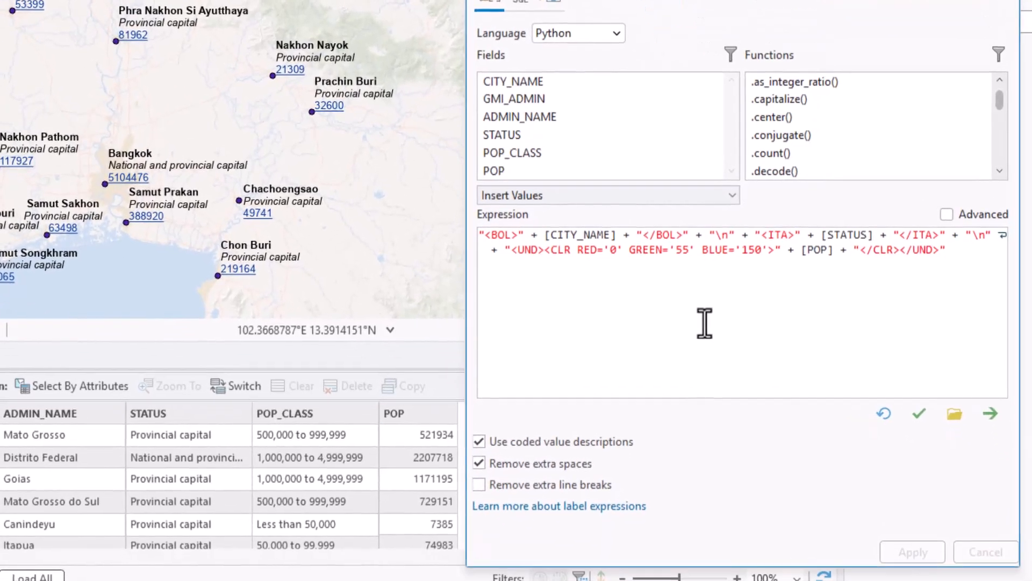
Step: Switch the label expression to advanced mode and delete the whole return statement below the FindLabel definition
click(948, 213)
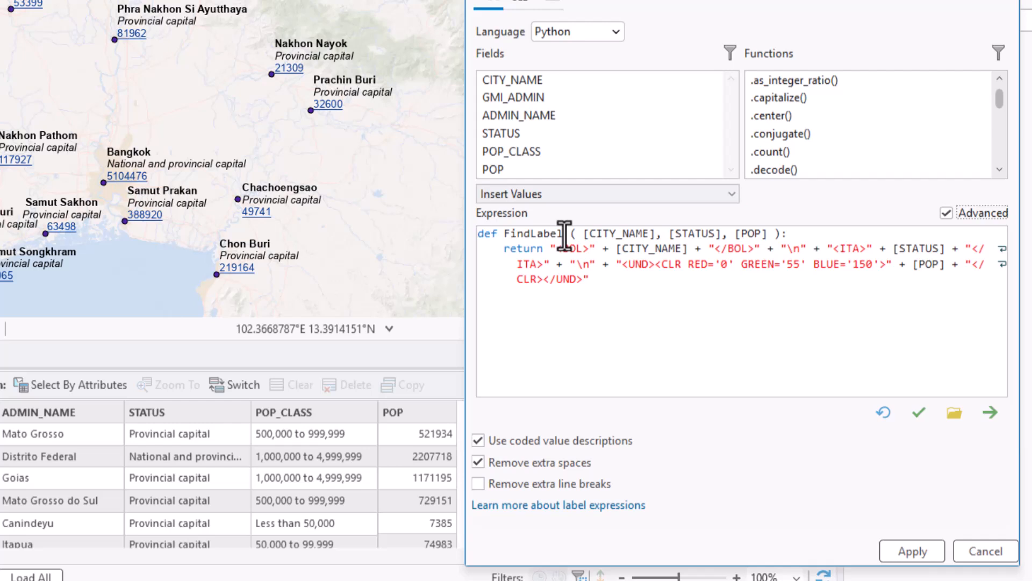
drag(503, 248, 653, 302)
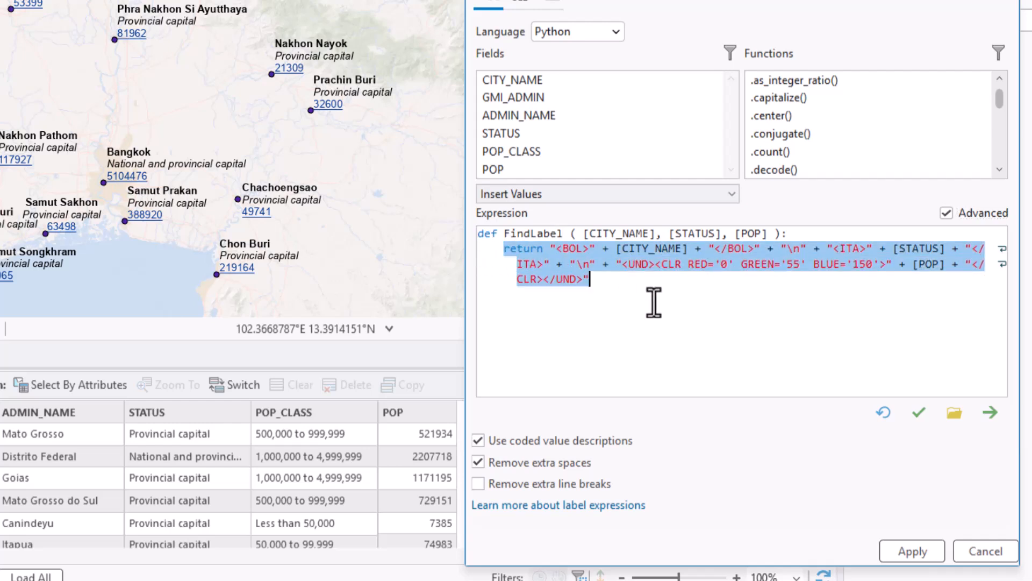
key(BackSpace)
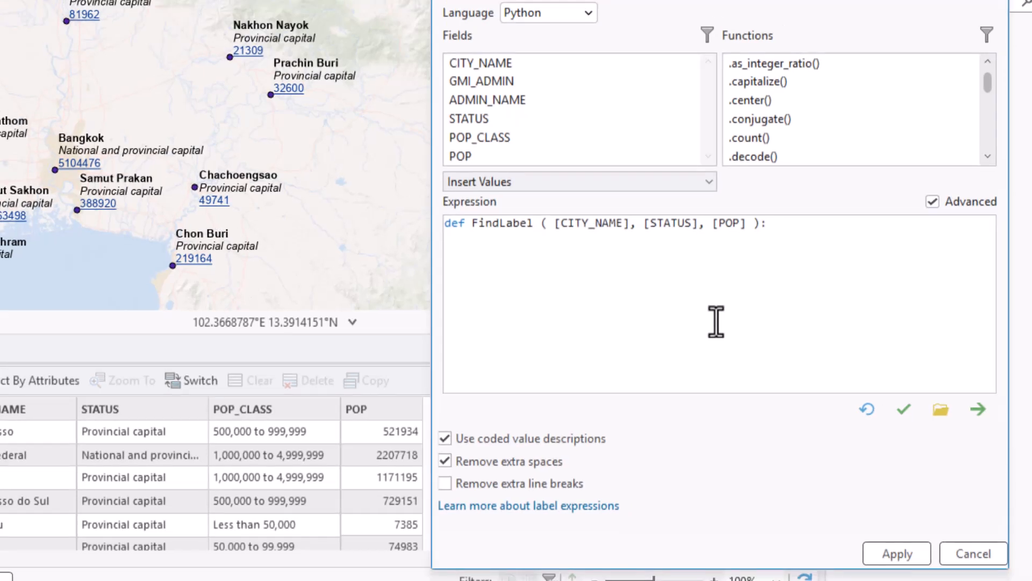
Step: Remove the [STATUS] parameter from the FindLabel definition, leaving [CITY_NAME] and [POP]
drag(651, 223, 698, 224)
key(BackSpace)
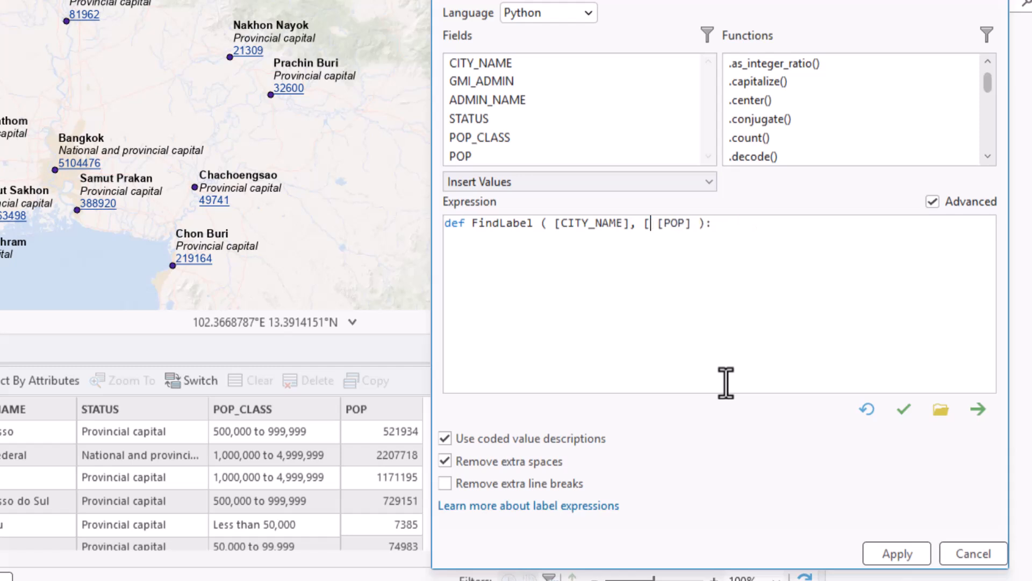
key(BackSpace)
key(BackSpace)
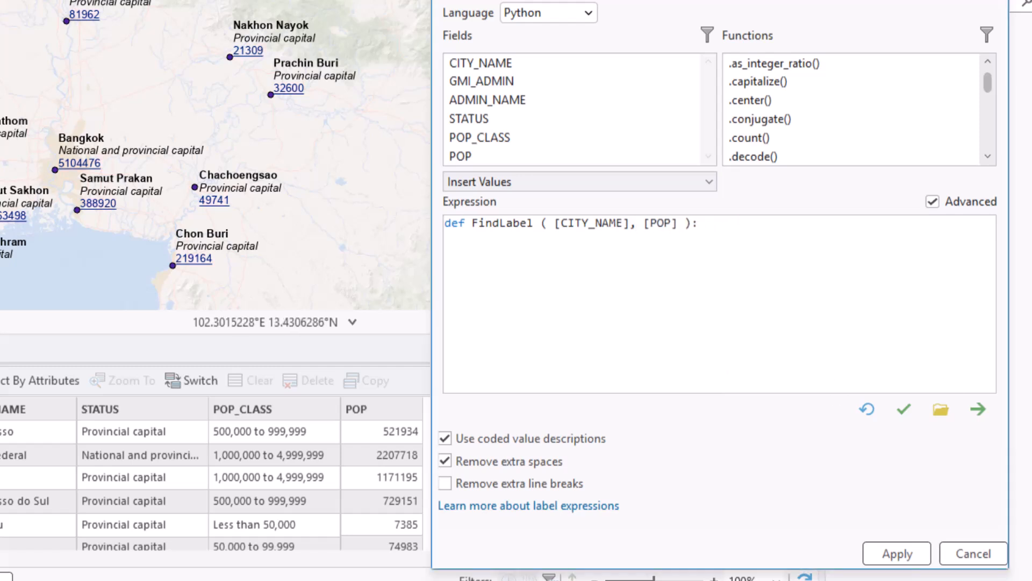
Step: Add the line pop = float([POP]) to the FindLabel function, inserting POP from the field list
key(Return)
text(pop = float()
double_click(461, 157)
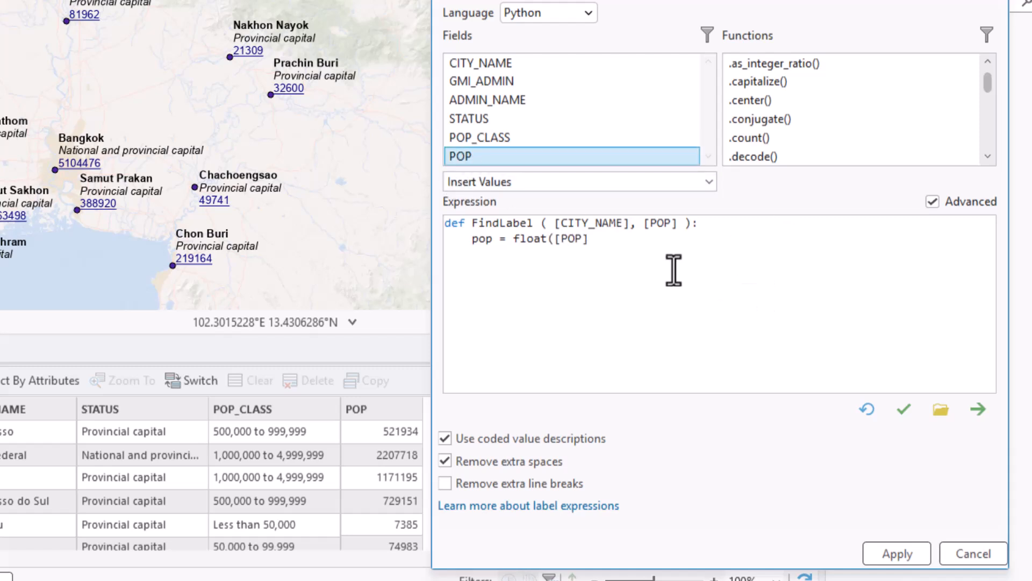
click(616, 236)
text())
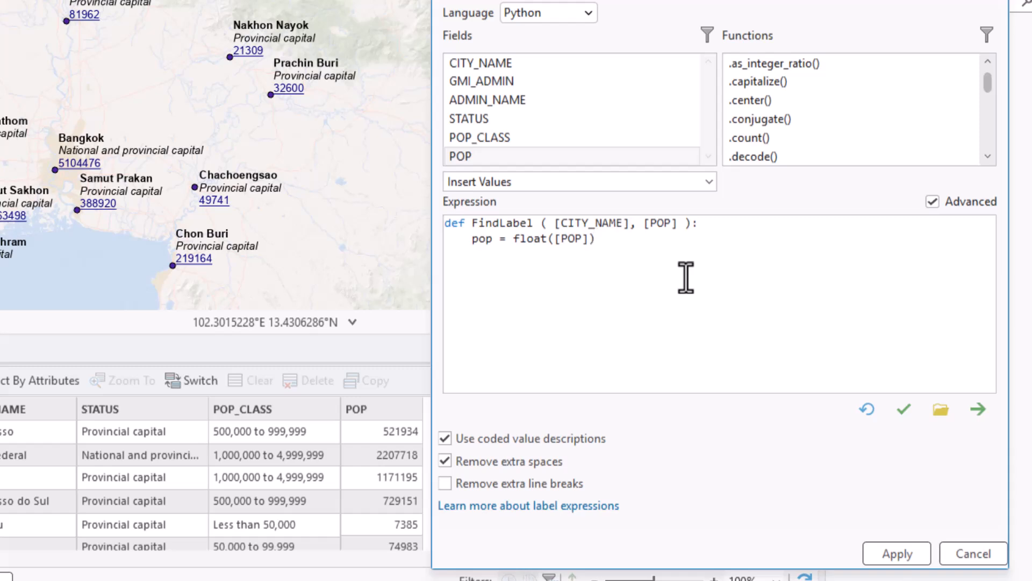
Step: Add the condition if pop >= 1000000: with the indented line label = round(pop/1000000.0,1)
key(Return)
text(if pop >= 1000000:)
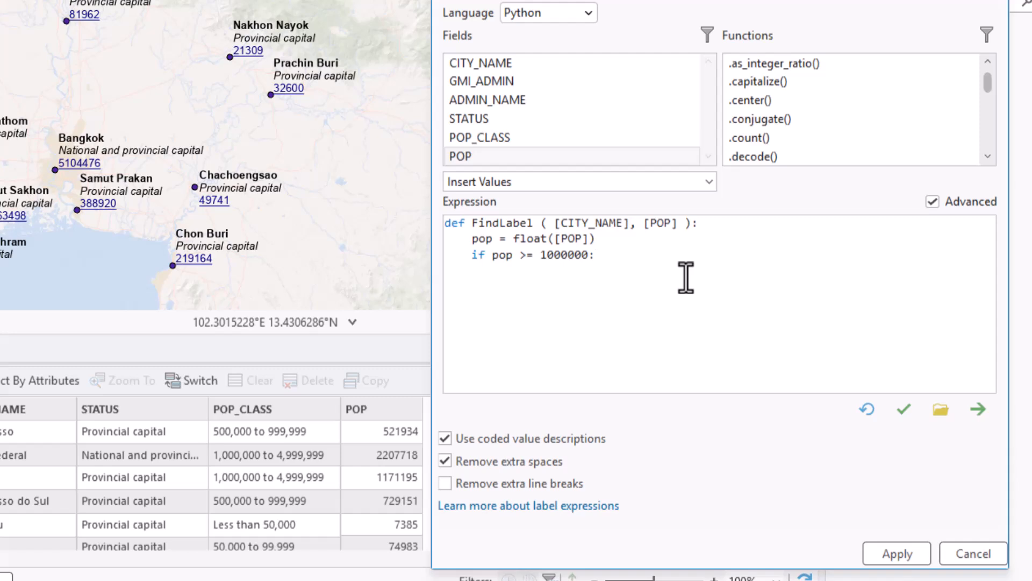
key(Return)
text(label = round(pop)
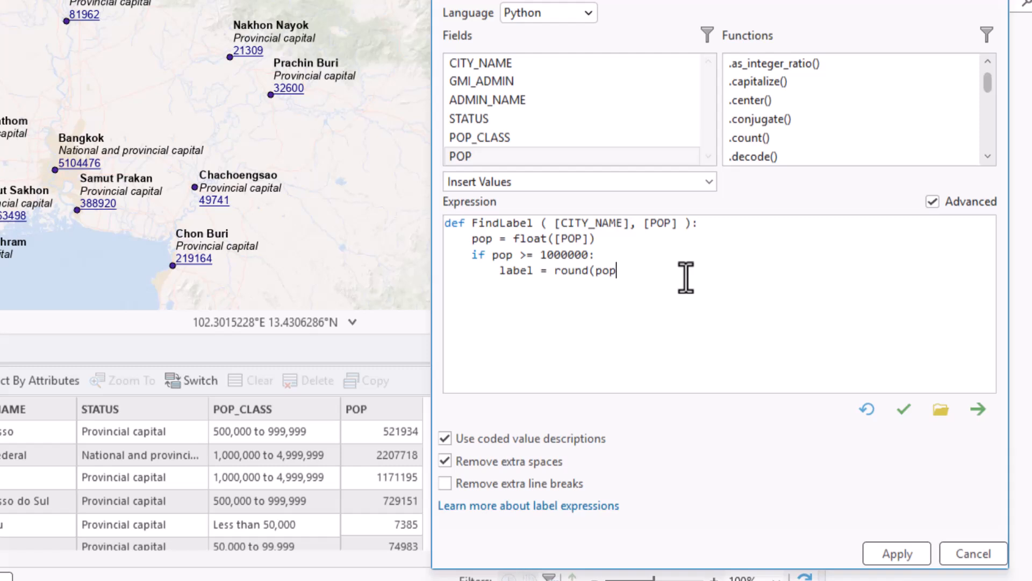
text(/1000000.0,1))
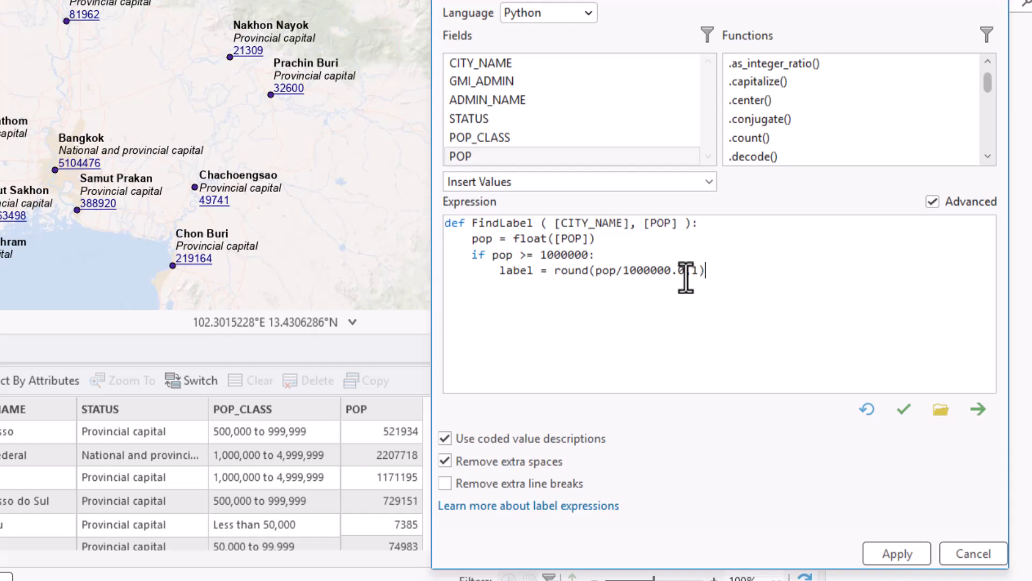
Step: Enclose the rounded millions value in str() and append + " million" to it
click(556, 270)
text(str)
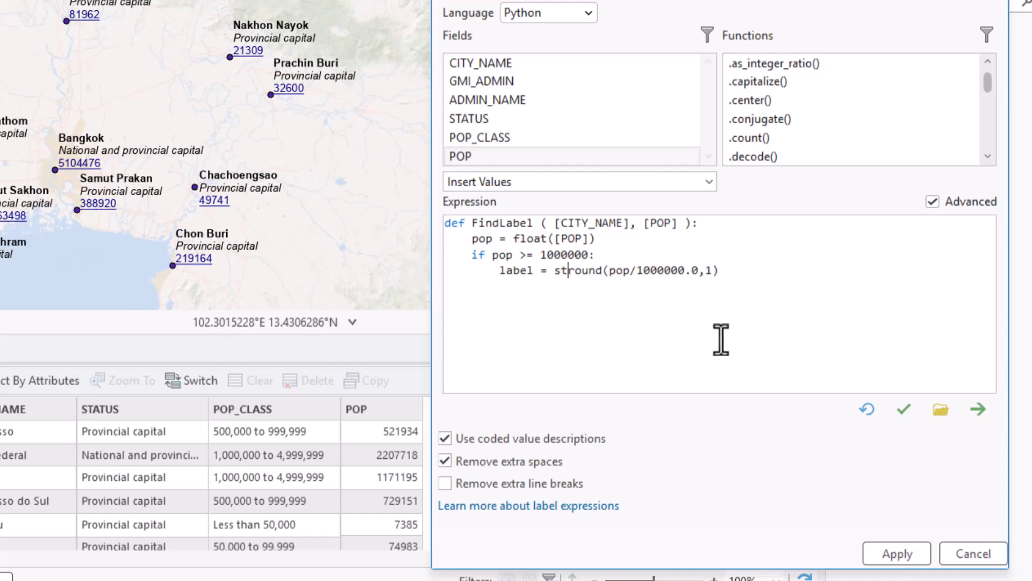
text(()
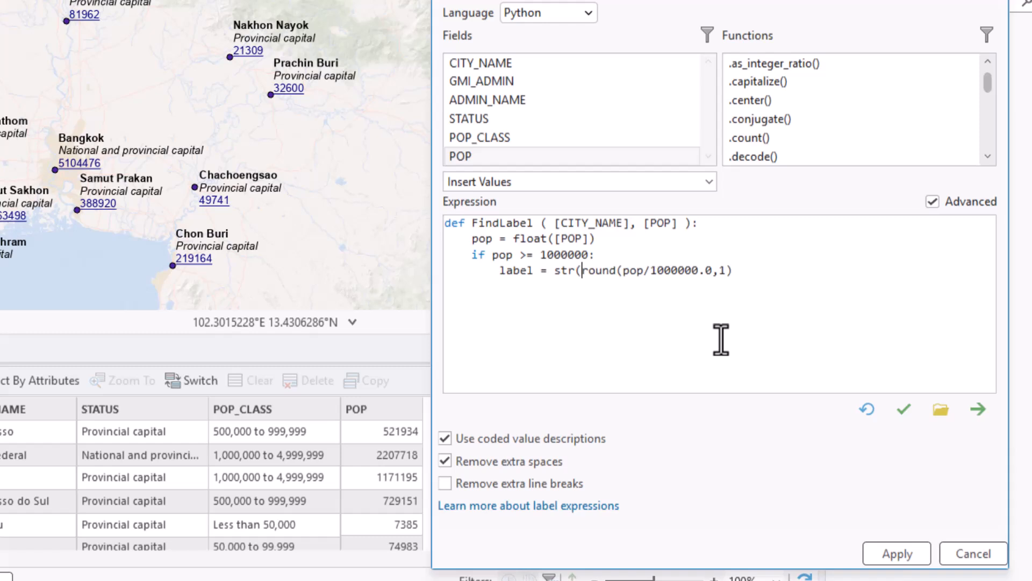
click(756, 273)
text())
text(+ " m)
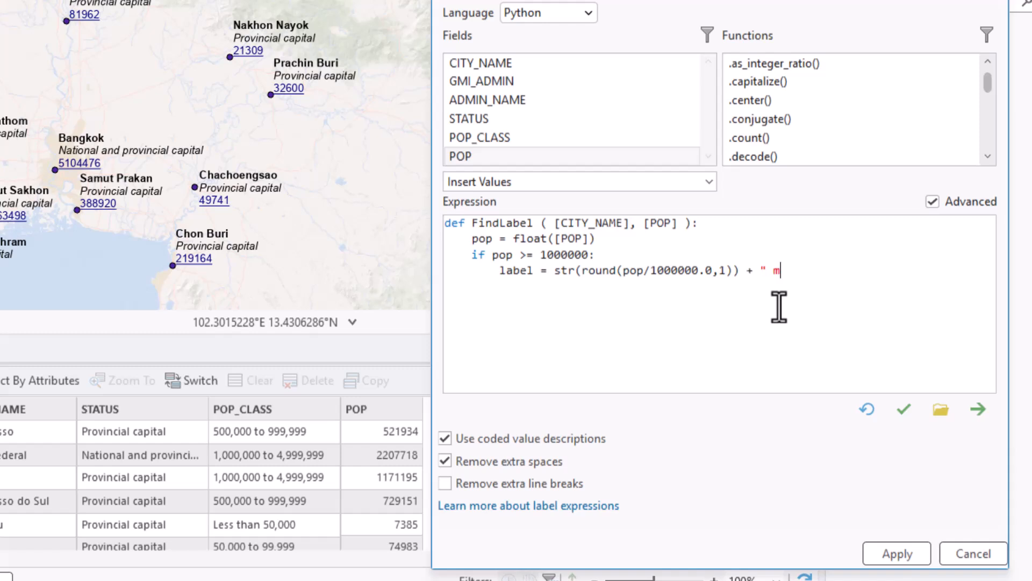
text(illion")
Step: Add the branch elif pop >= 1000: at the if level with the indented line label = round(pop/1000.0)
key(Return)
key(BackSpace)
key(BackSpace)
key(BackSpace)
key(BackSpace)
text(elif pop )
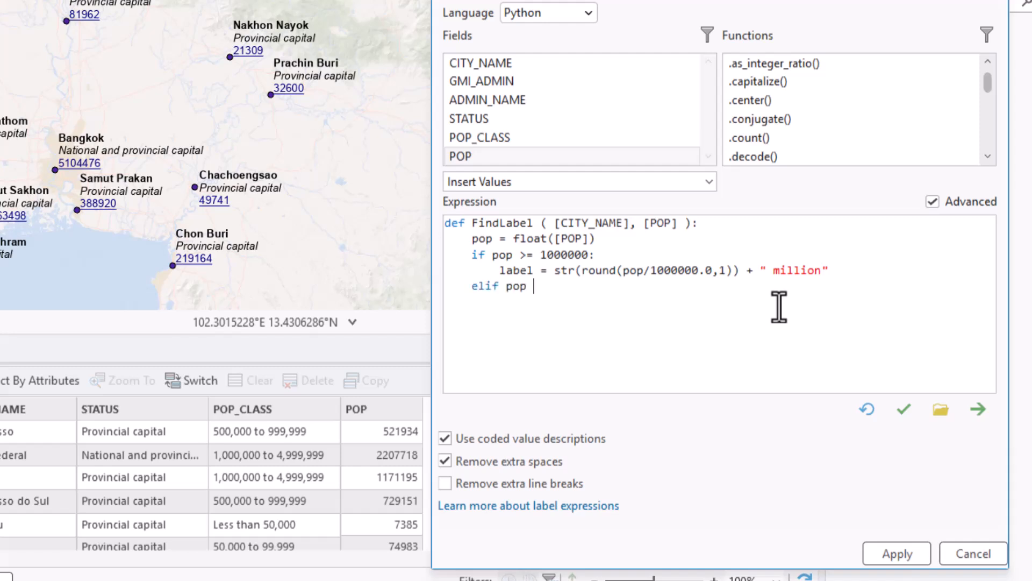
text(>= 1000:)
key(Return)
text(label)
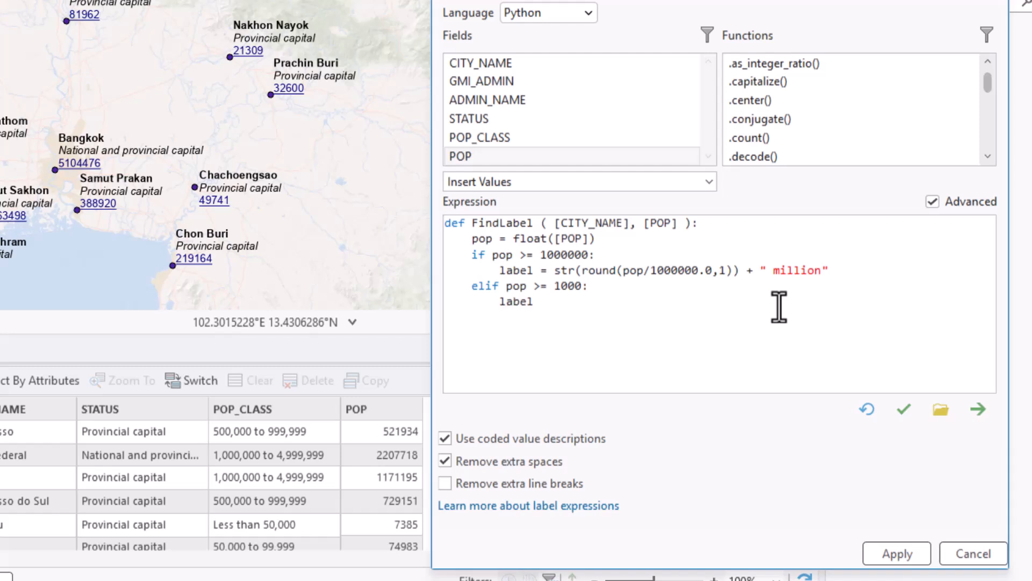
text( = round(pop/1000.0))
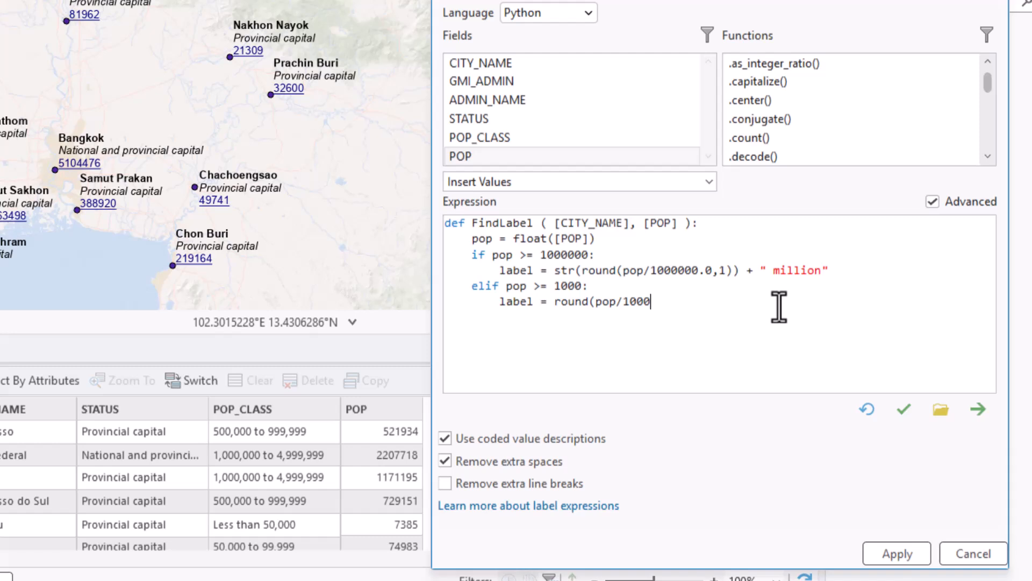
Step: Enclose the rounded thousands value in str() and append + "k" to it
key(Left)
key(Left)
key(Left)
key(Left)
key(Left)
key(Left)
key(Left)
key(Left)
key(Left)
key(Left)
key(Left)
key(Left)
key(Left)
key(Left)
key(Left)
key(Left)
key(Left)
text(str()
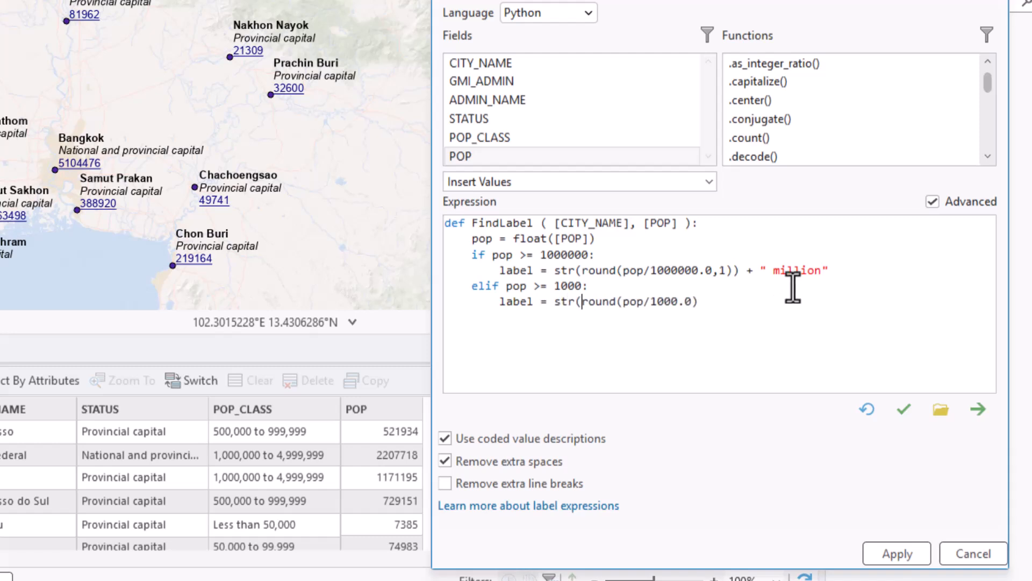
key(End)
text() + "k")
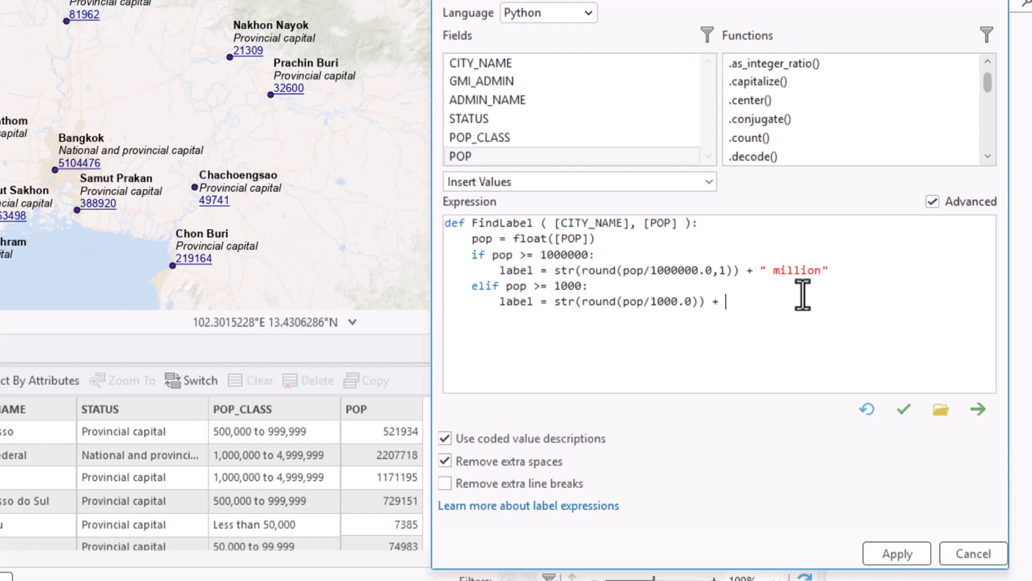
Step: Add an else: branch at the if level with the indented line label = str(pop)
key(Return)
key(BackSpace)
key(BackSpace)
key(BackSpace)
key(BackSpace)
text(else)
key(Return)
click(517, 335)
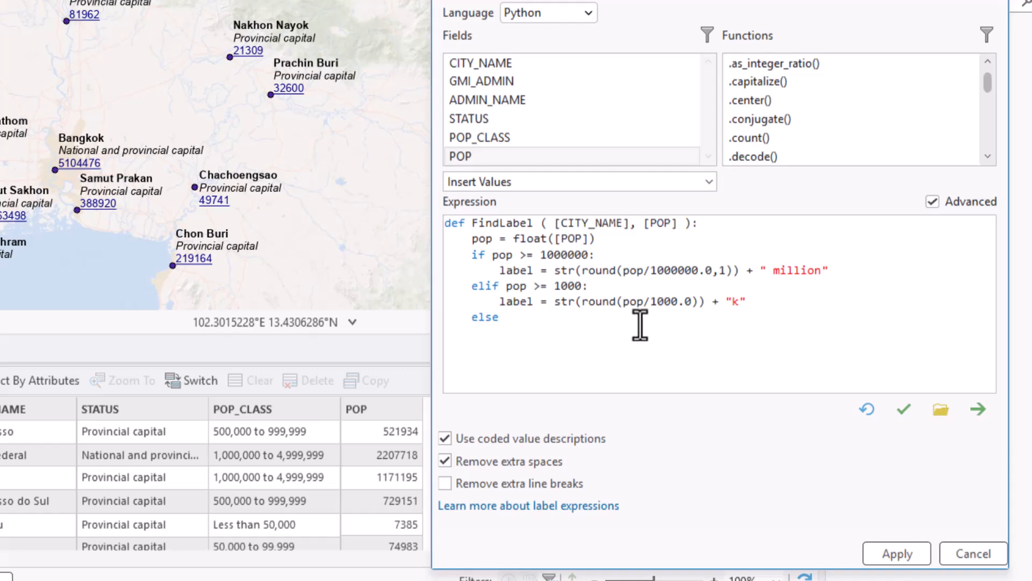
text(:)
key(Return)
text(label = str(pop))
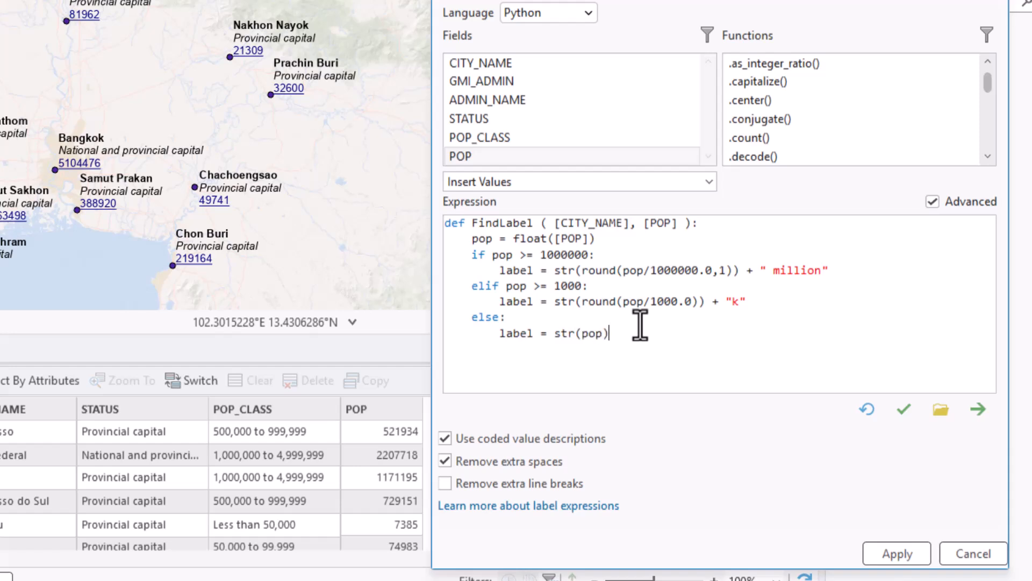
Step: Leave a blank line after the else branch and start an unindented return statement with the [CITY_NAME] field
key(Return)
key(Return)
key(BackSpace)
key(BackSpace)
key(BackSpace)
key(BackSpace)
key(BackSpace)
key(BackSpace)
key(BackSpace)
text(return)
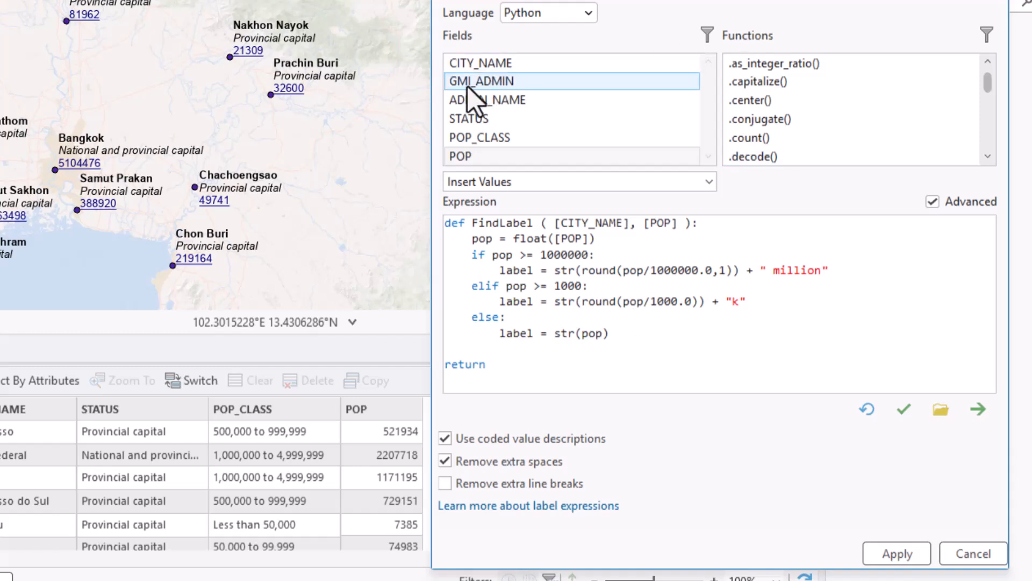
double_click(476, 65)
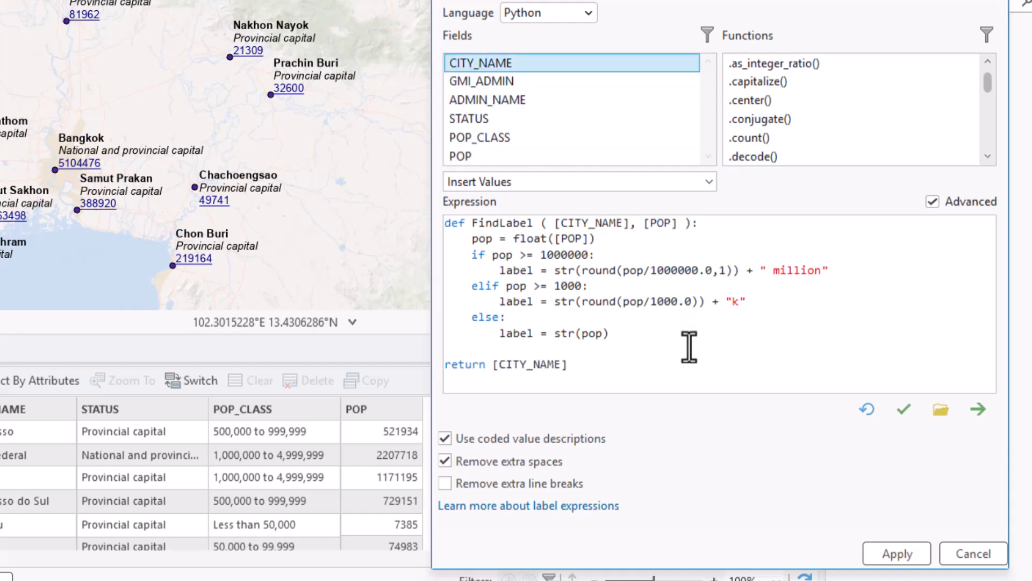
Step: Append + ": " + label to the return statement and validate the label expression
text(+)
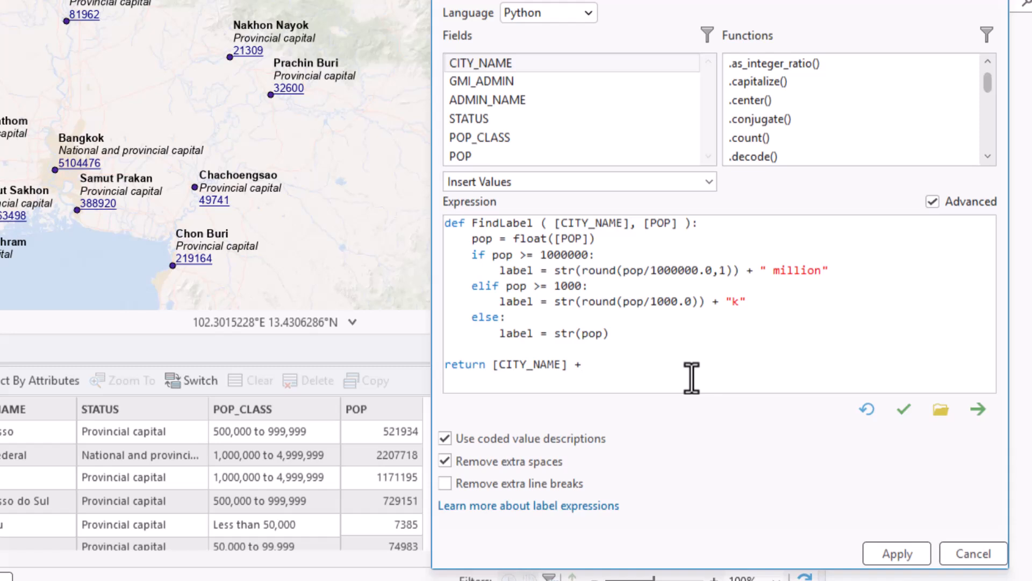
text( ": " + label)
click(904, 410)
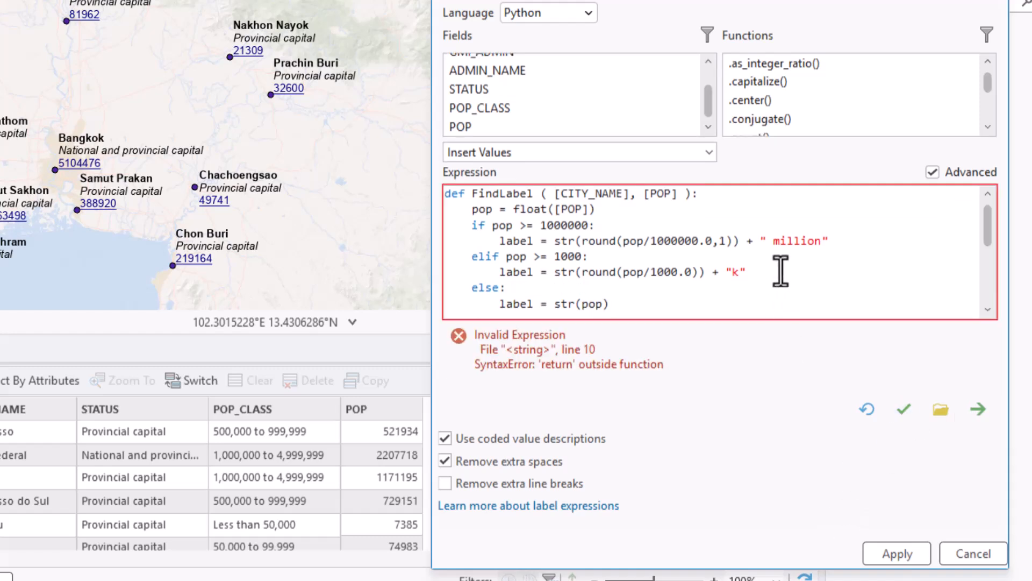
Step: Indent the return line to the if level inside the function, and validate and apply the label expression
scroll(781, 271, down, 2)
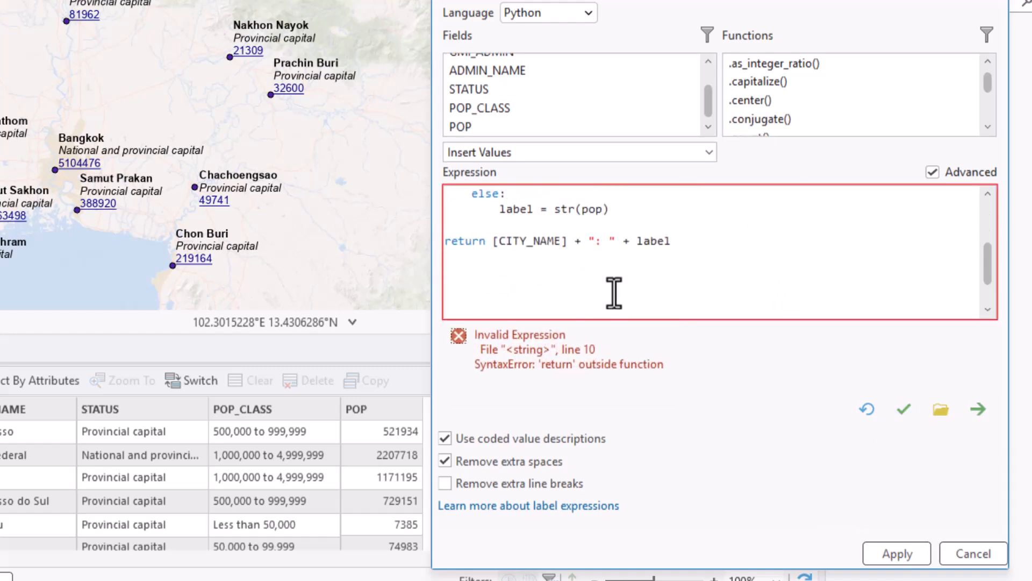
click(446, 242)
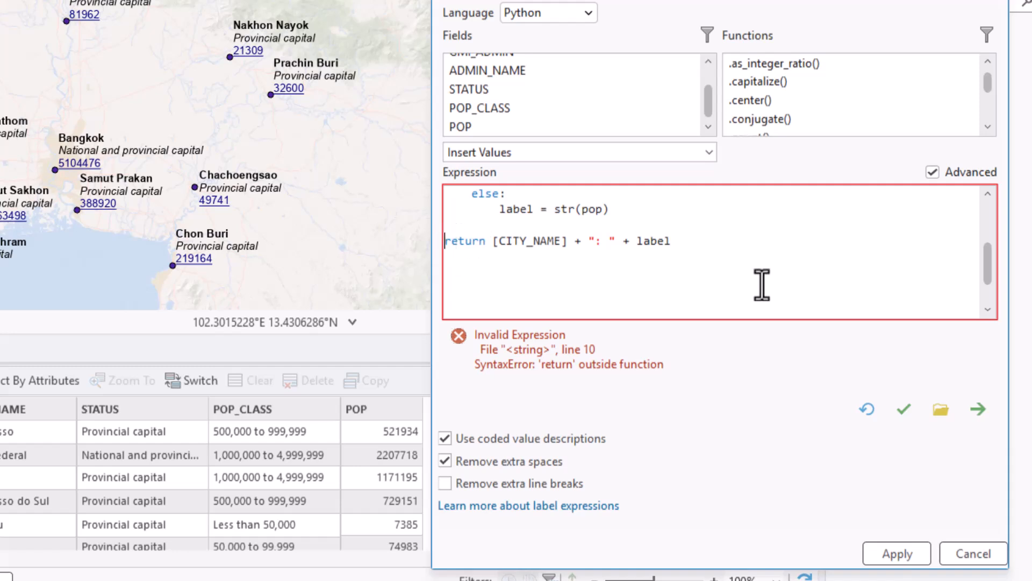
click(903, 409)
drag(987, 284, 989, 262)
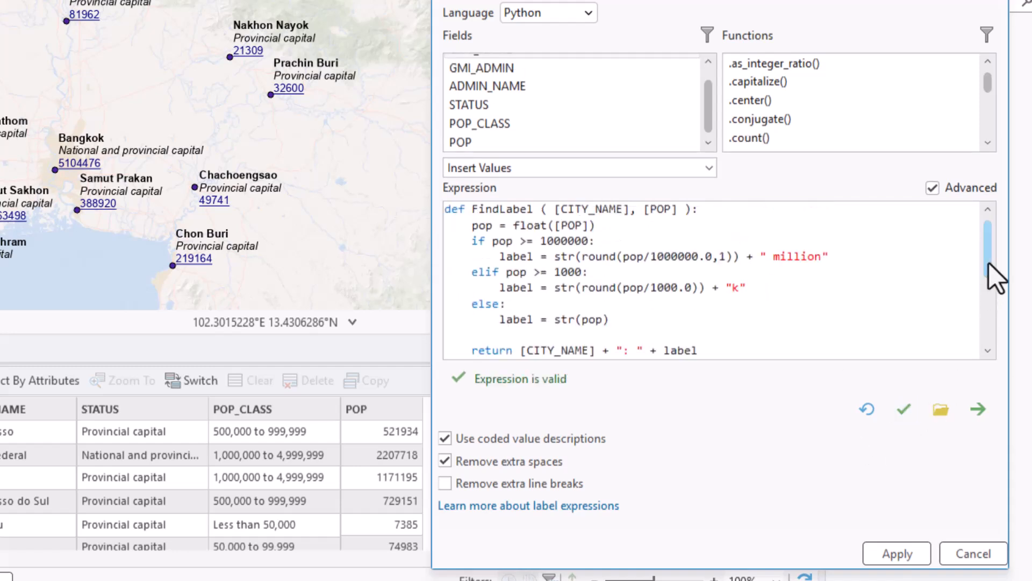
click(903, 556)
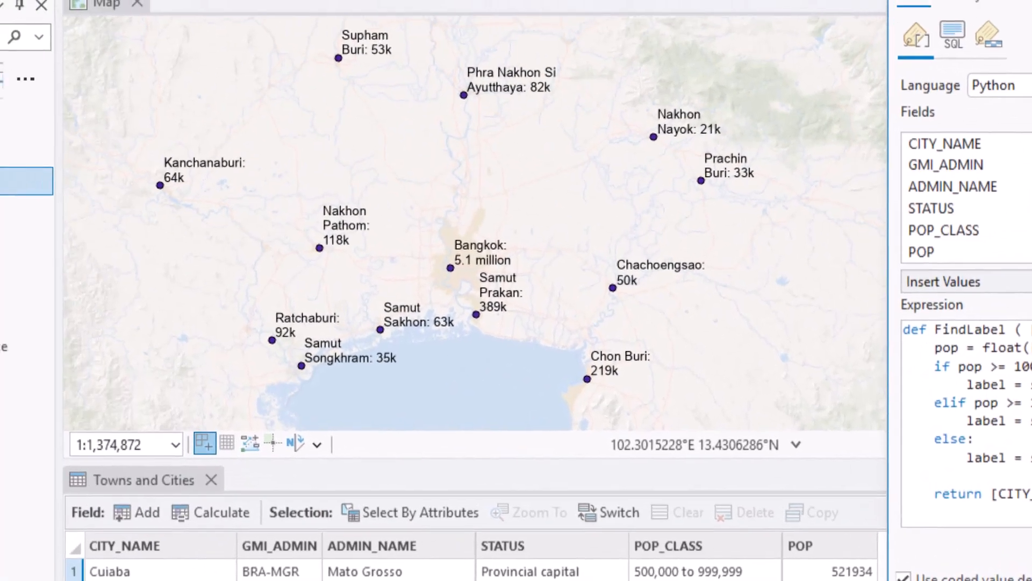